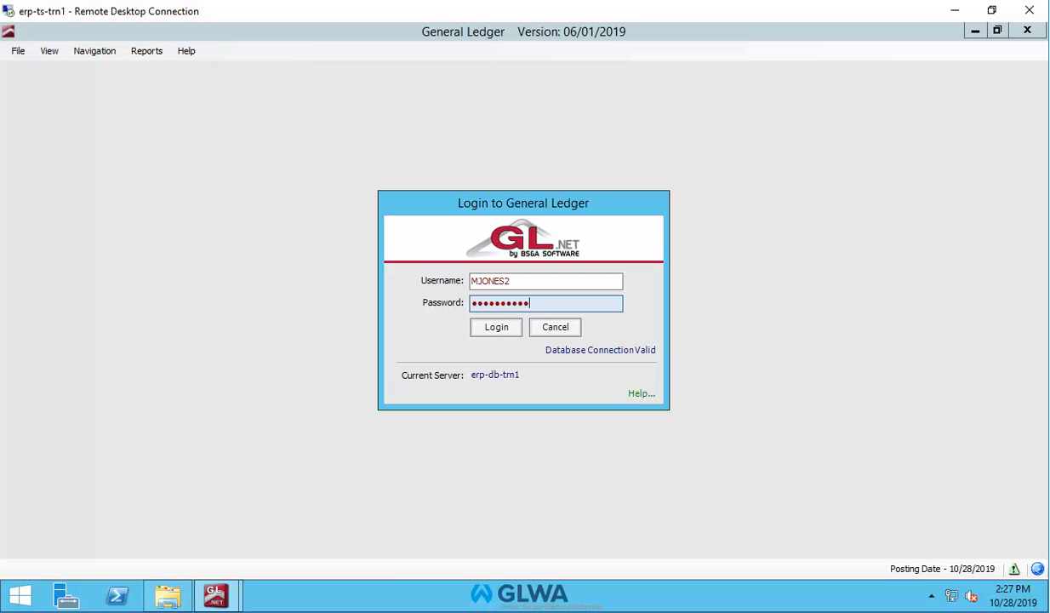
Fill in the username and password in the Login to General Ledger dialog
left_click(494, 327)
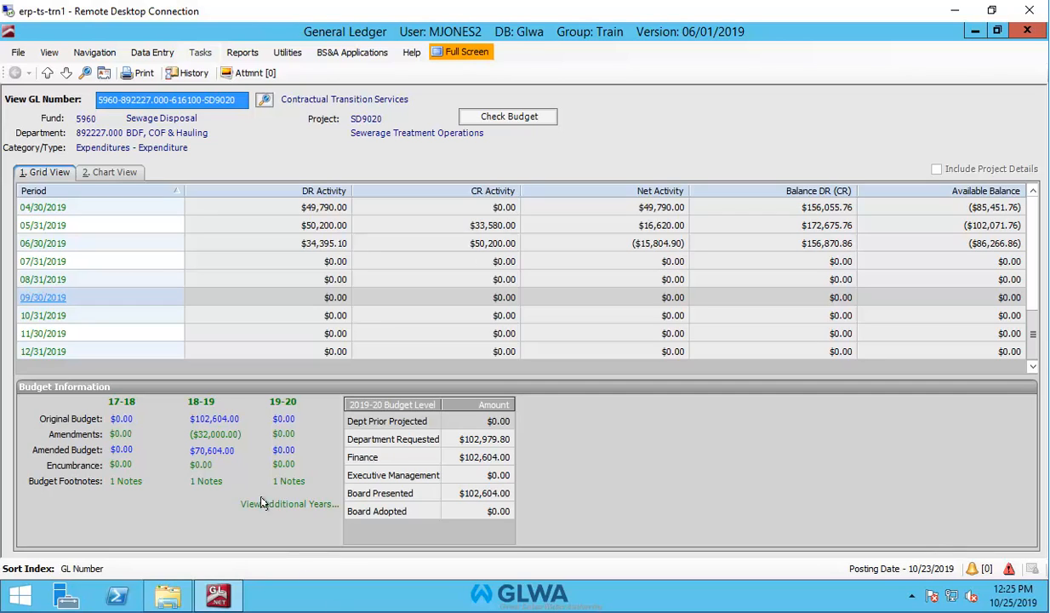
Sign in and view the Contractual Transition Services account's period activity and budget information
left_click(199, 53)
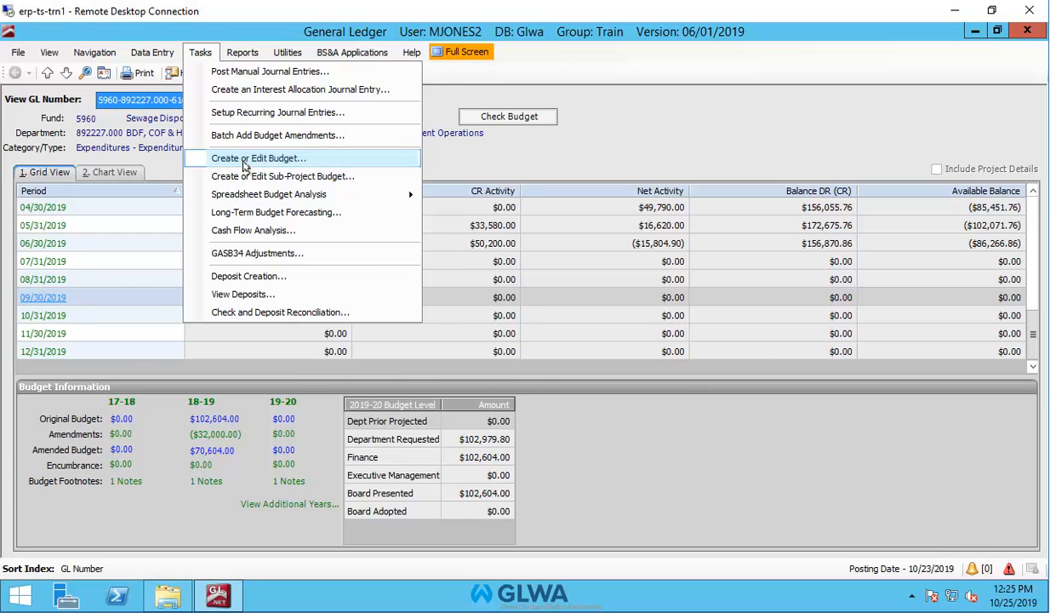
Choose Create or Edit Budget to bring up Budget Entry with its Load Budget Filters
left_click(244, 159)
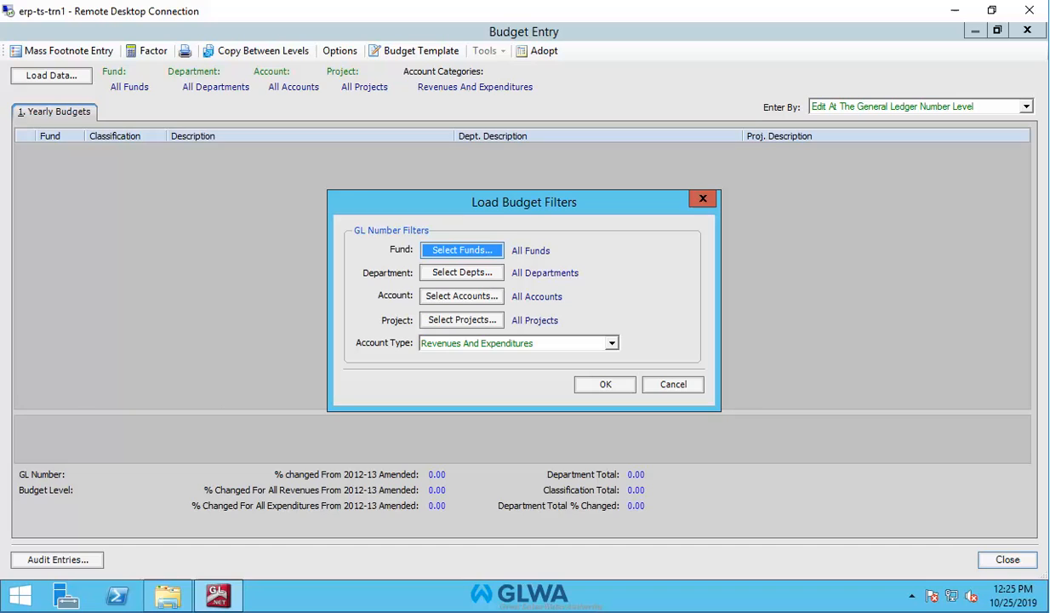
Open the Select Departments dialog and focus its Departments Available list
key("Tab")
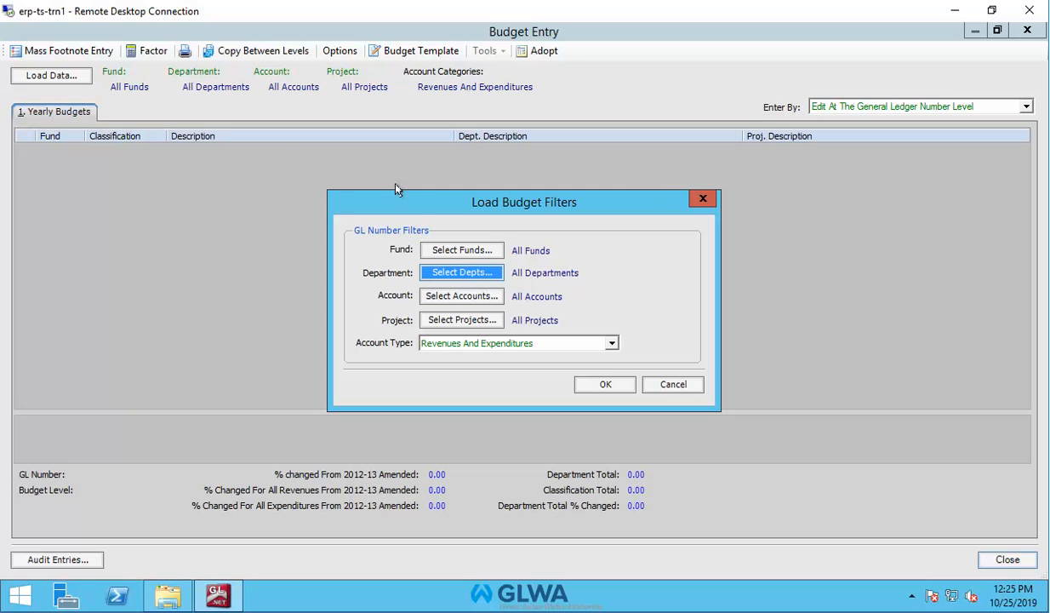
left_click(459, 273)
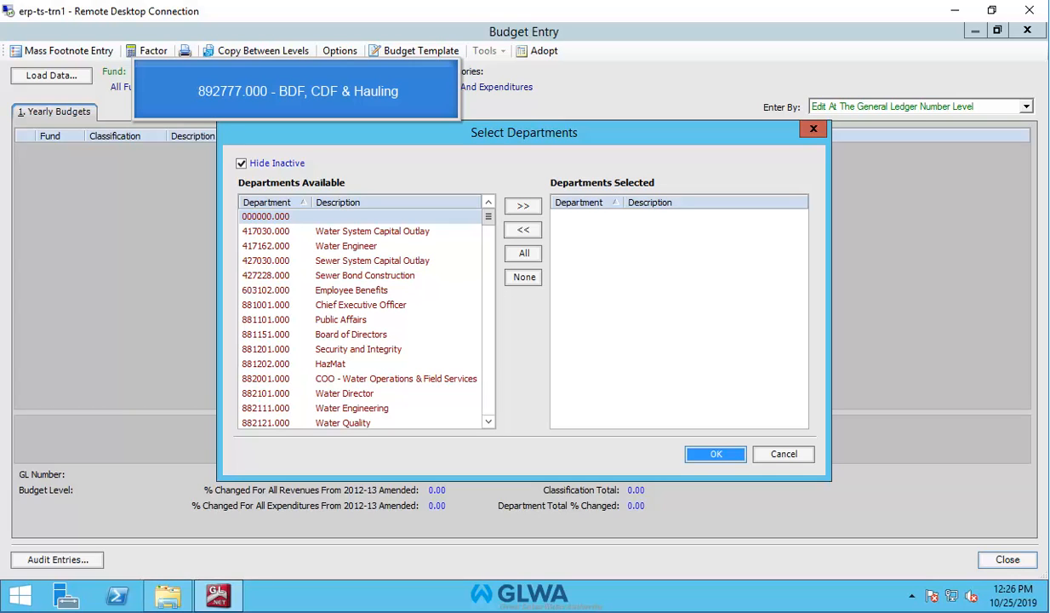
left_click(451, 261)
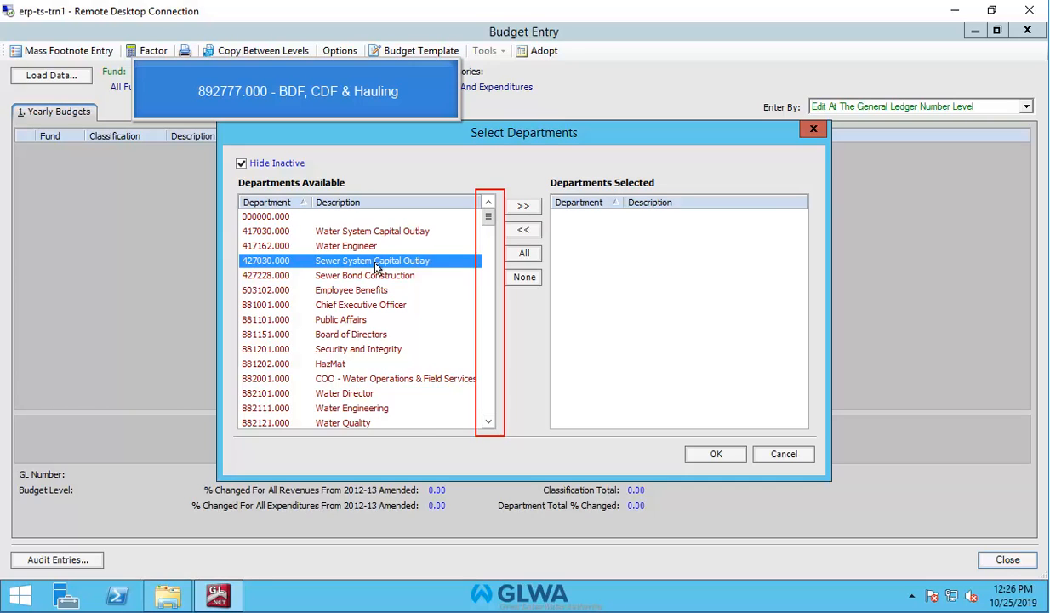
Add department 892227.000 BDF, COF & Hauling to Departments Selected and confirm with OK
scroll(377, 267, "down", 3)
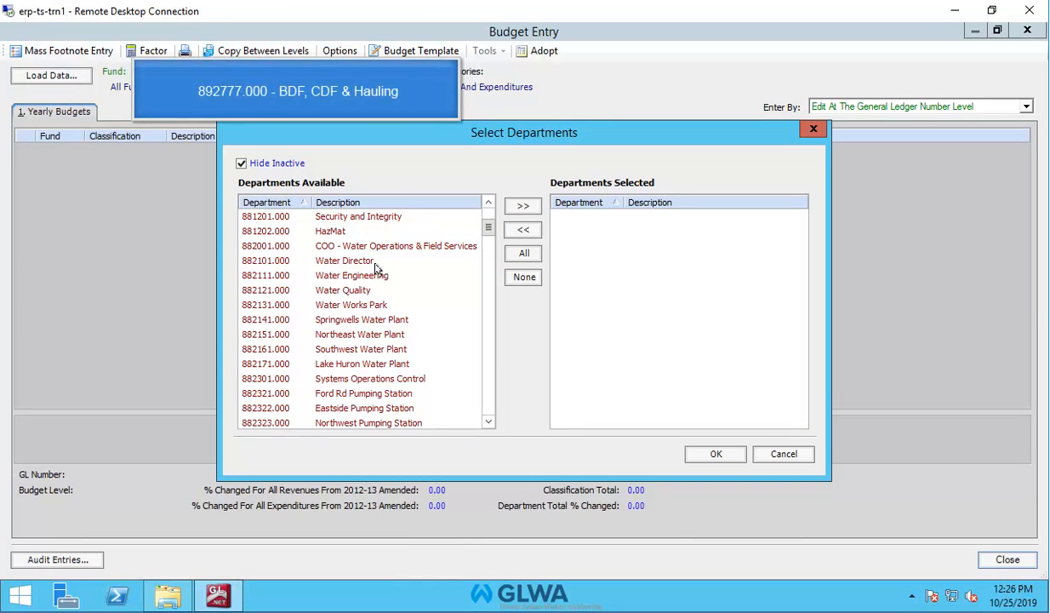
scroll(376, 267, "down", 2)
scroll(338, 326, "down", 4)
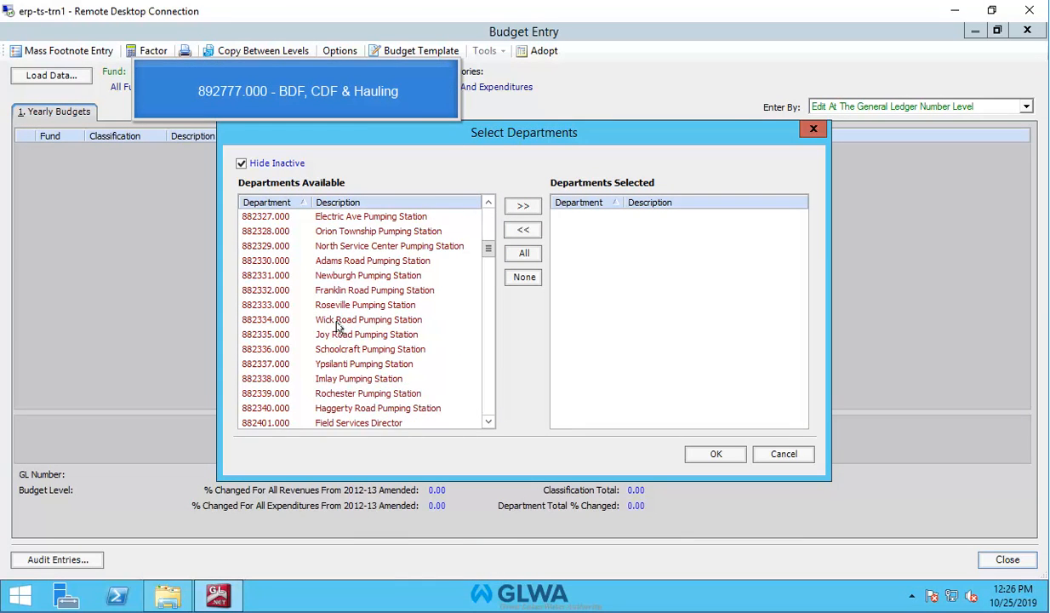
scroll(338, 326, "down", 15)
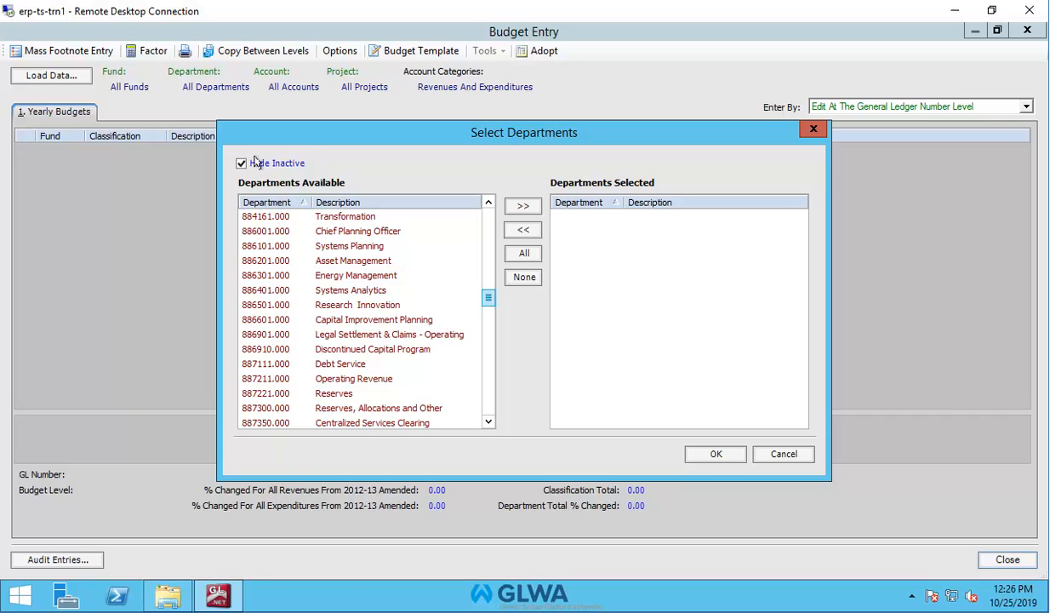
scroll(486, 303, "down", 5)
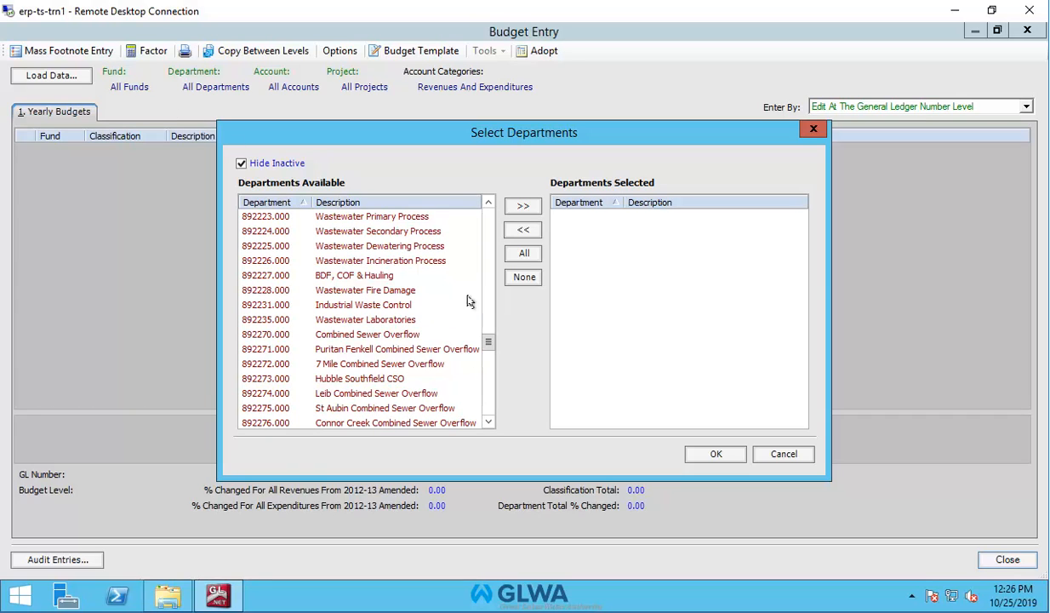
left_click(250, 275)
left_click(249, 276)
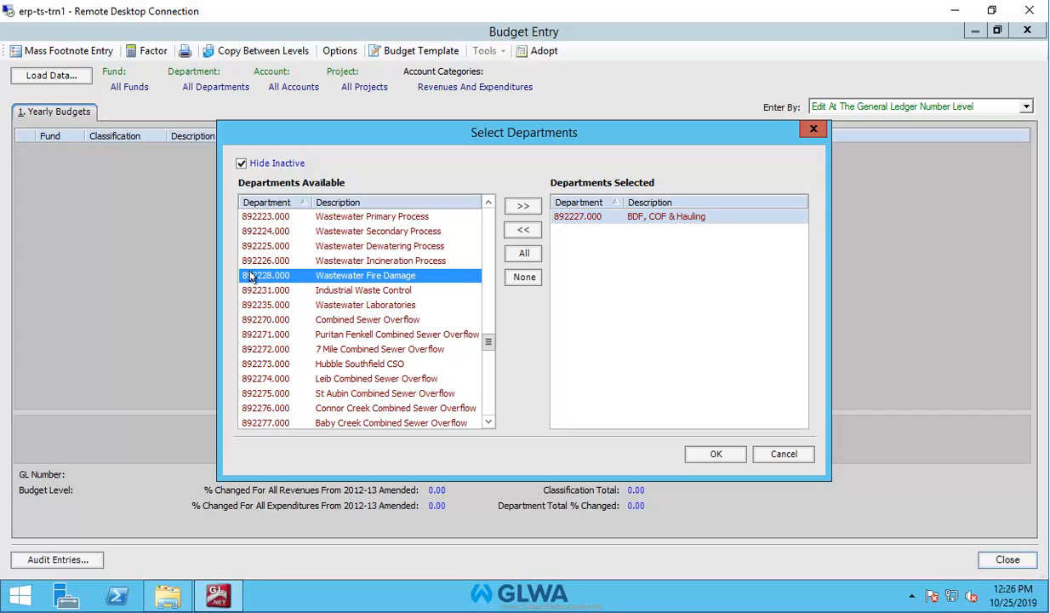
left_click(726, 455)
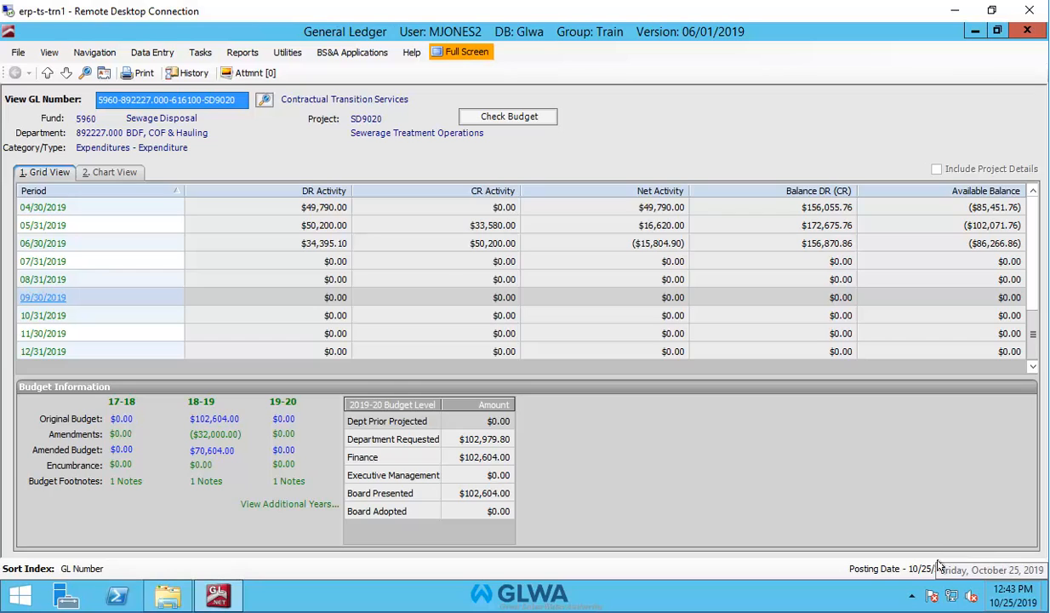
Reopen Create or Edit Budget and load the budget data for department 892227.000
left_click(199, 52)
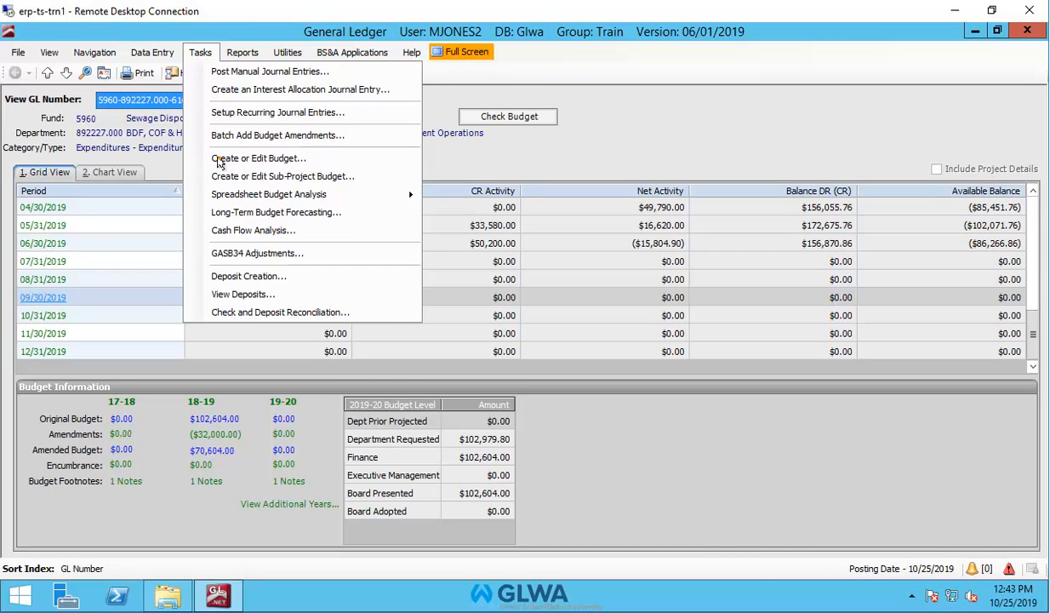
left_click(216, 159)
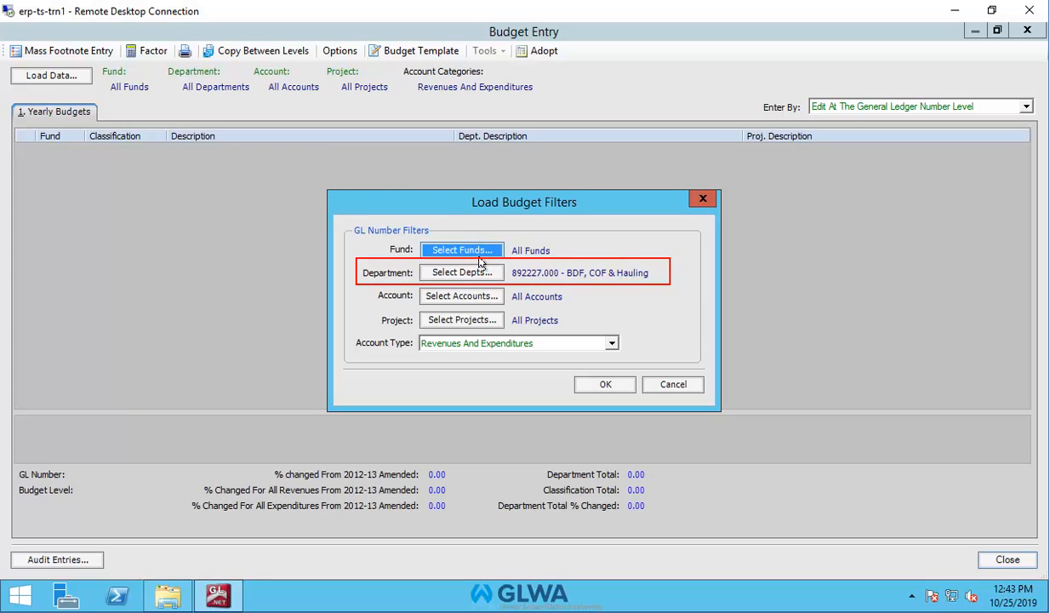
left_click(605, 385)
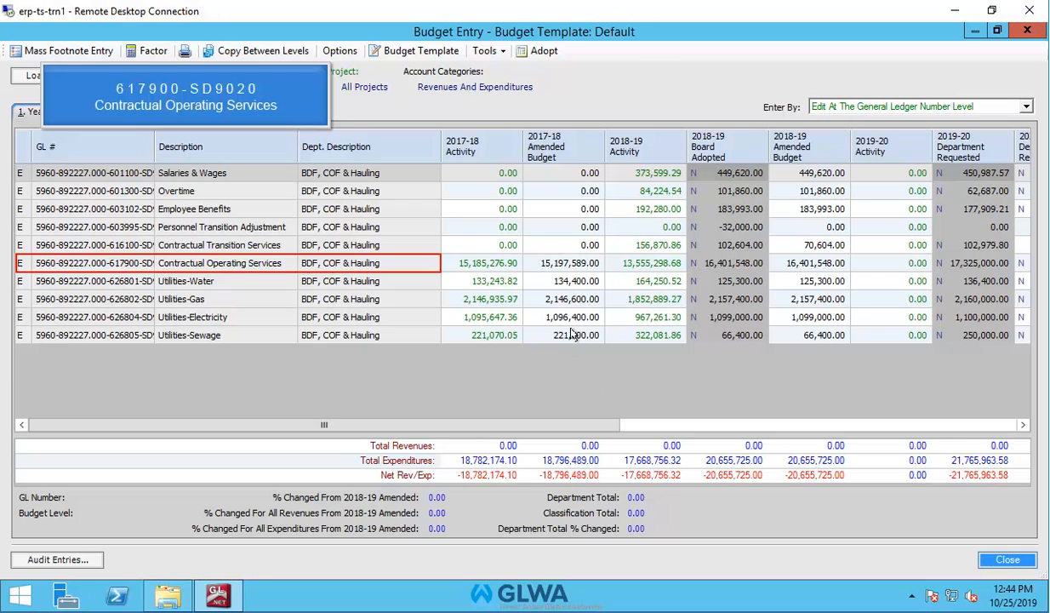
Open Contractual Operating Services' Budget Details, scroll to the last footnote, and start a new row
double_click(568, 262)
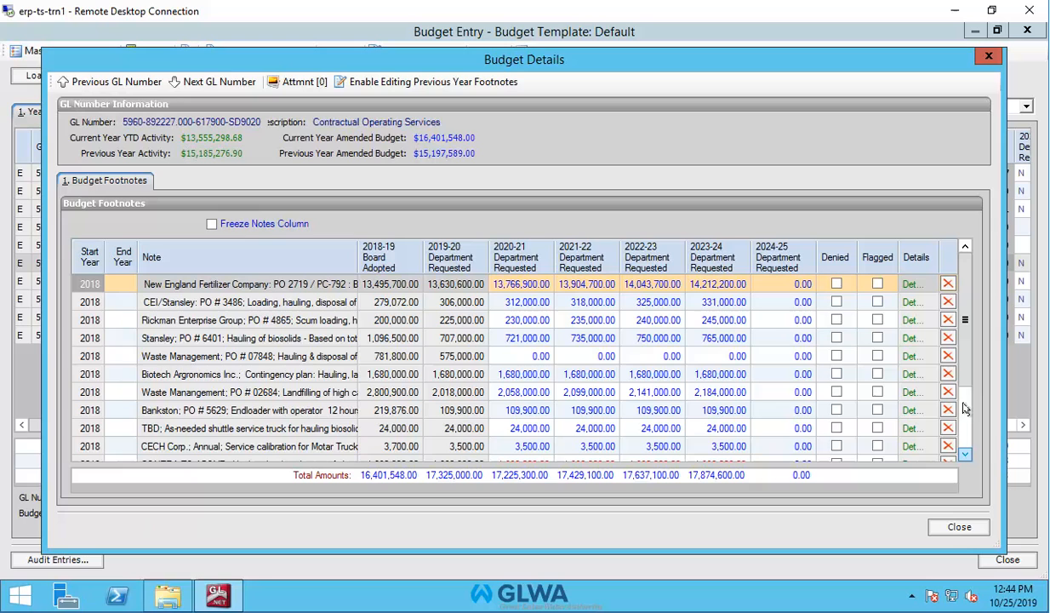
left_click_drag(964, 334, 957, 458)
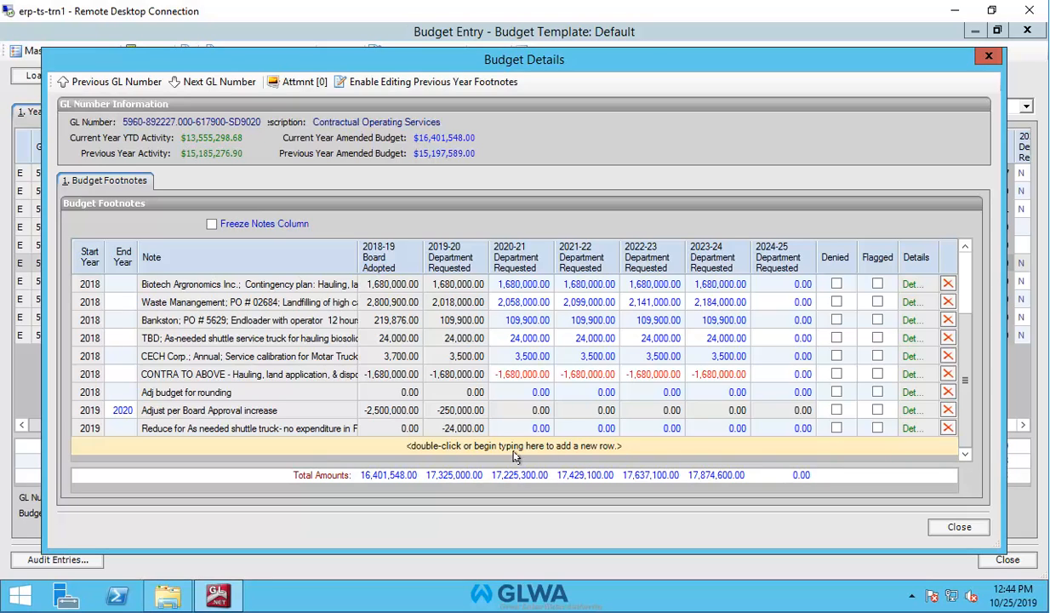
double_click(430, 445)
Enter the note 'ABC Company Contract #1234 Hauling and disposal of grit.' in the new 2020 row
type("A")
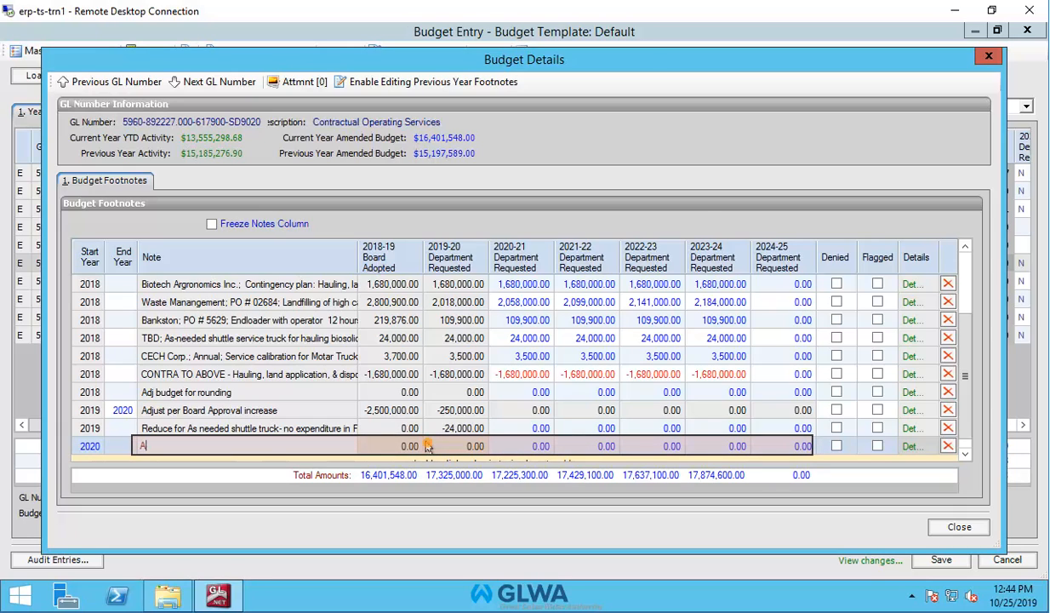
type("BC Company Contract #1")
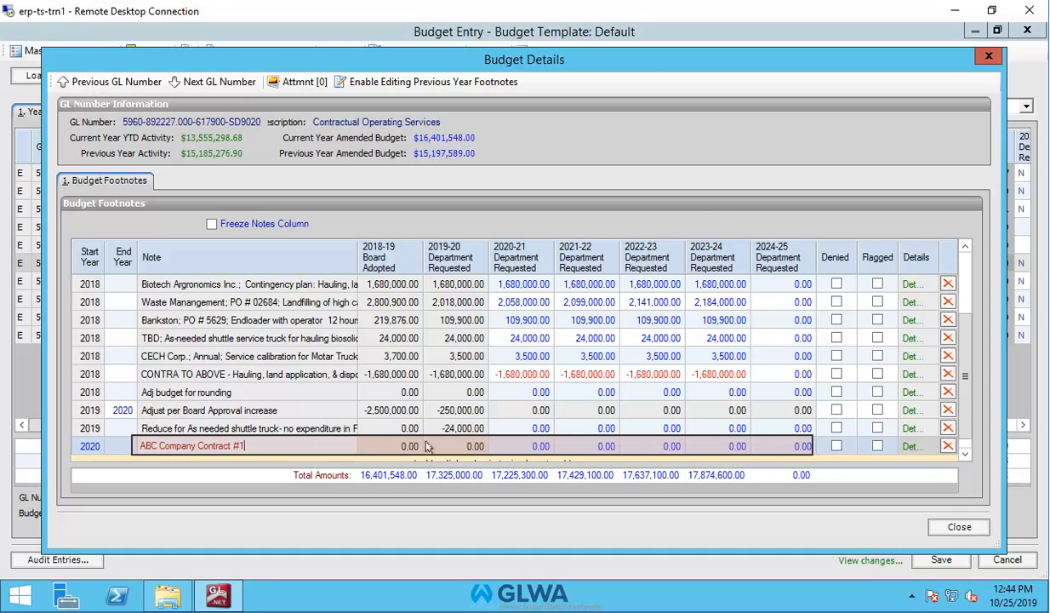
type("234 H")
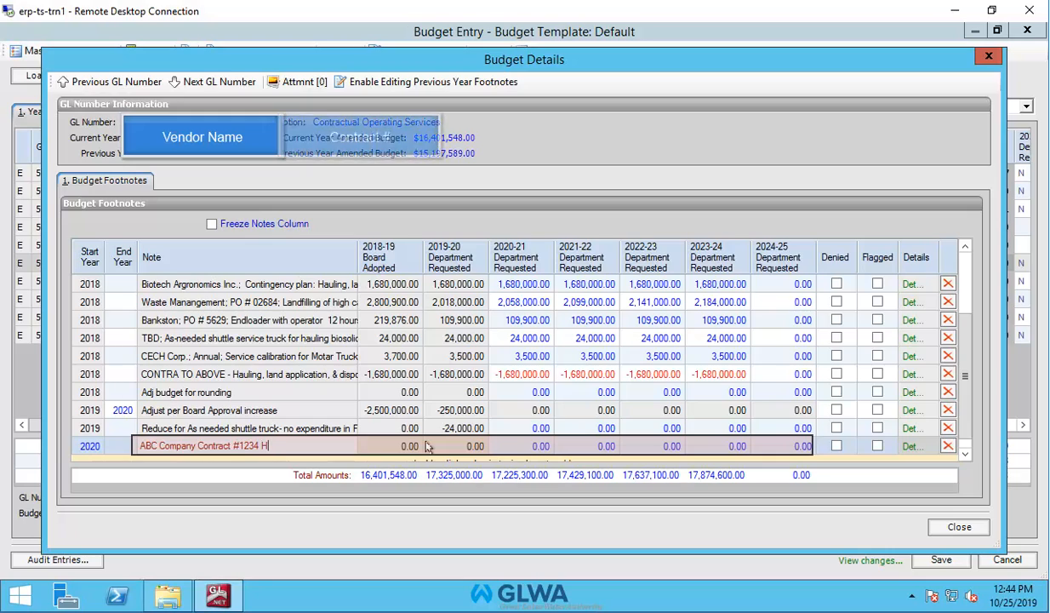
type("aulin")
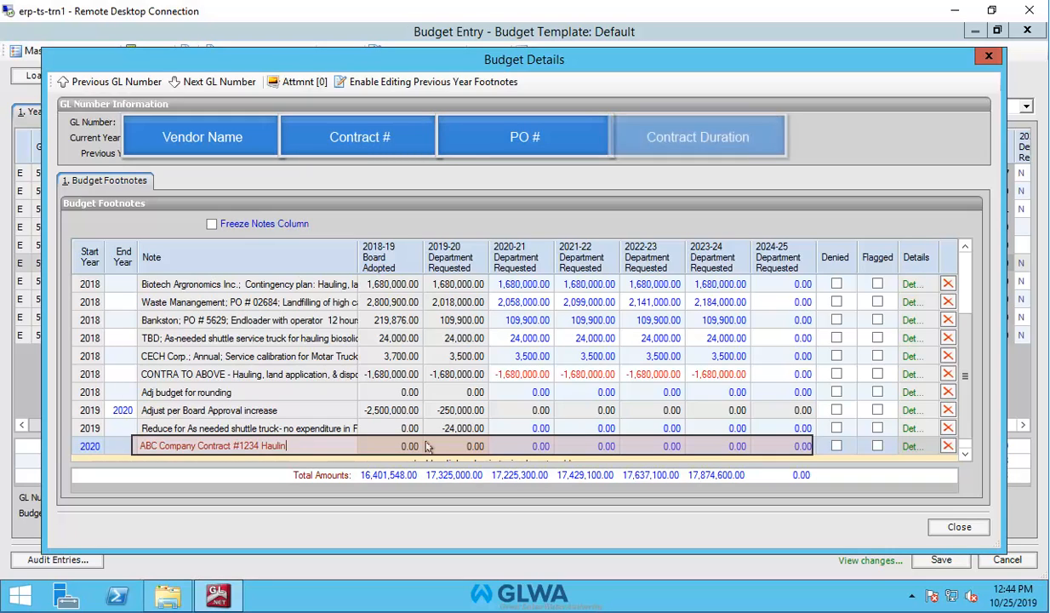
type("g and")
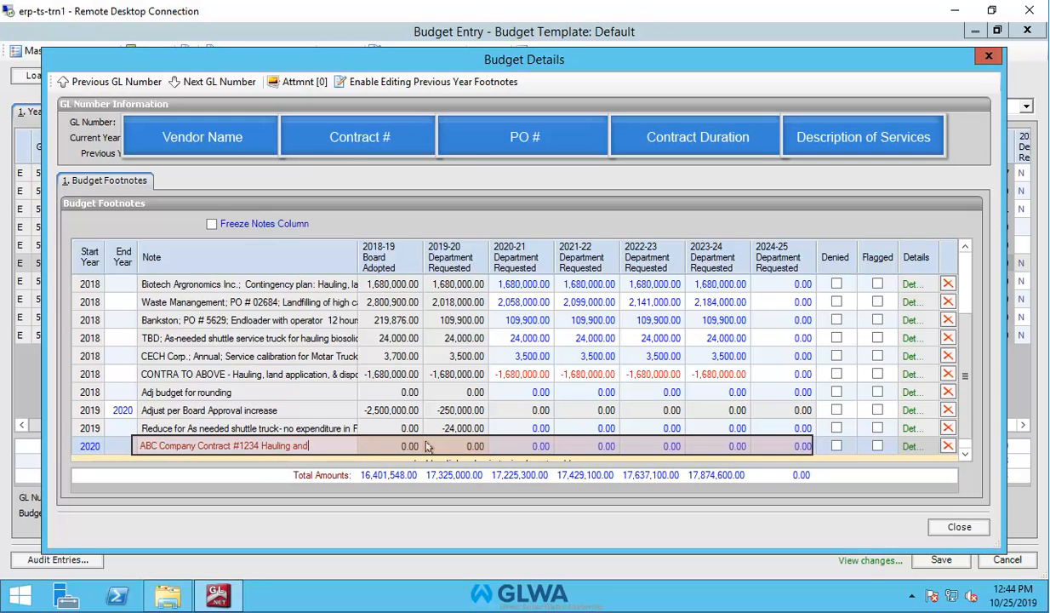
type(" disposal of grit")
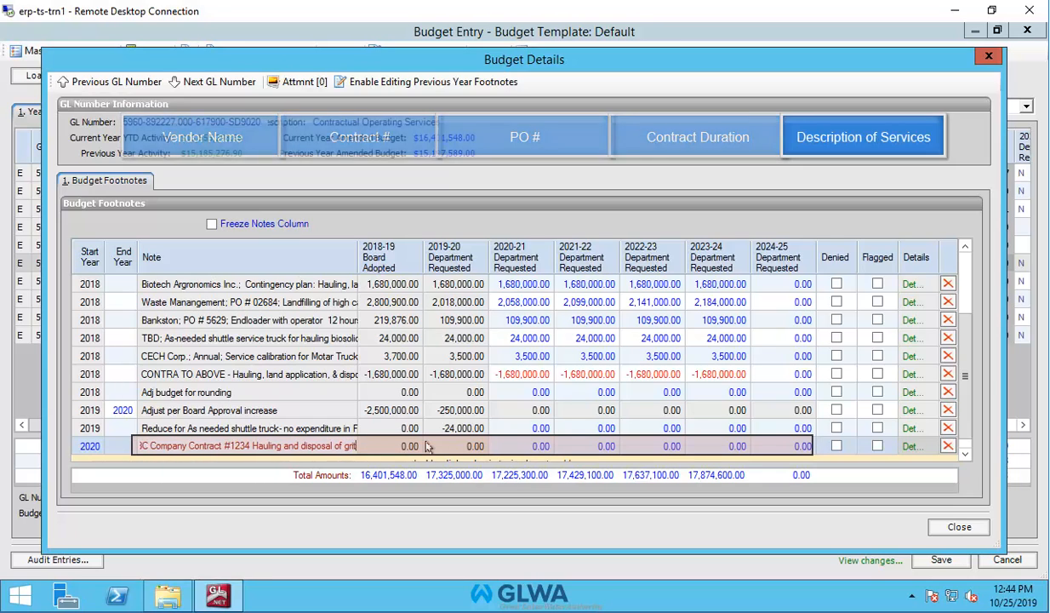
type(".")
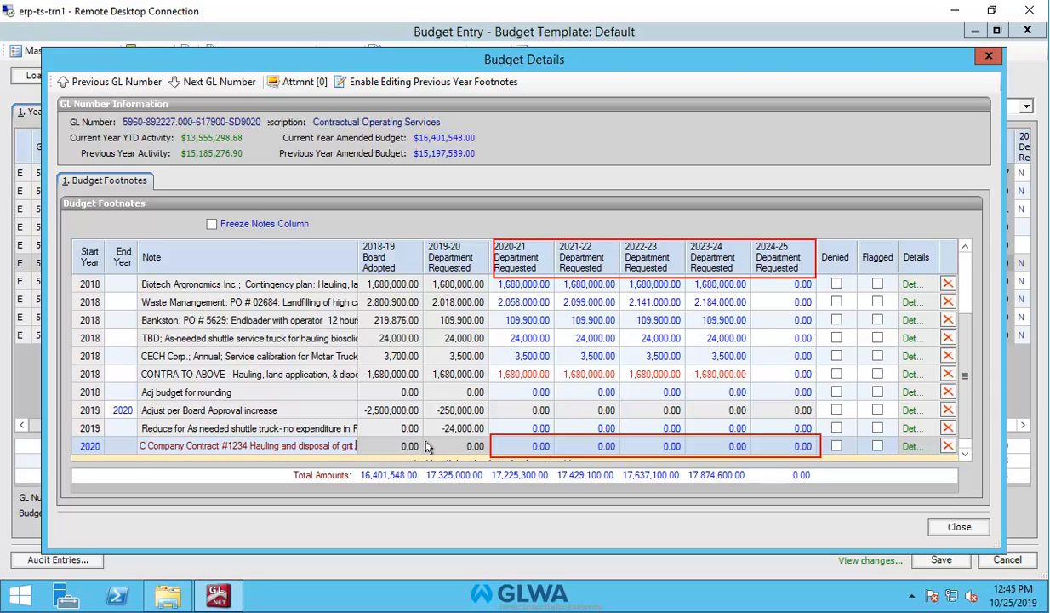
Request 350,000.00 for 2020-21 and 2021-22 on the ABC Company footnote
left_click(534, 445)
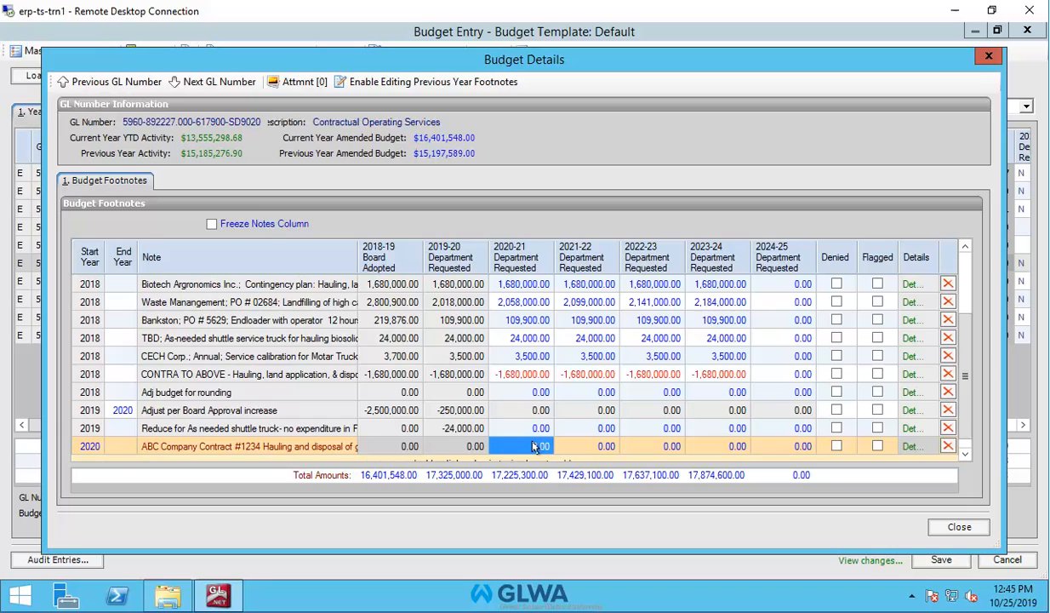
type("350000")
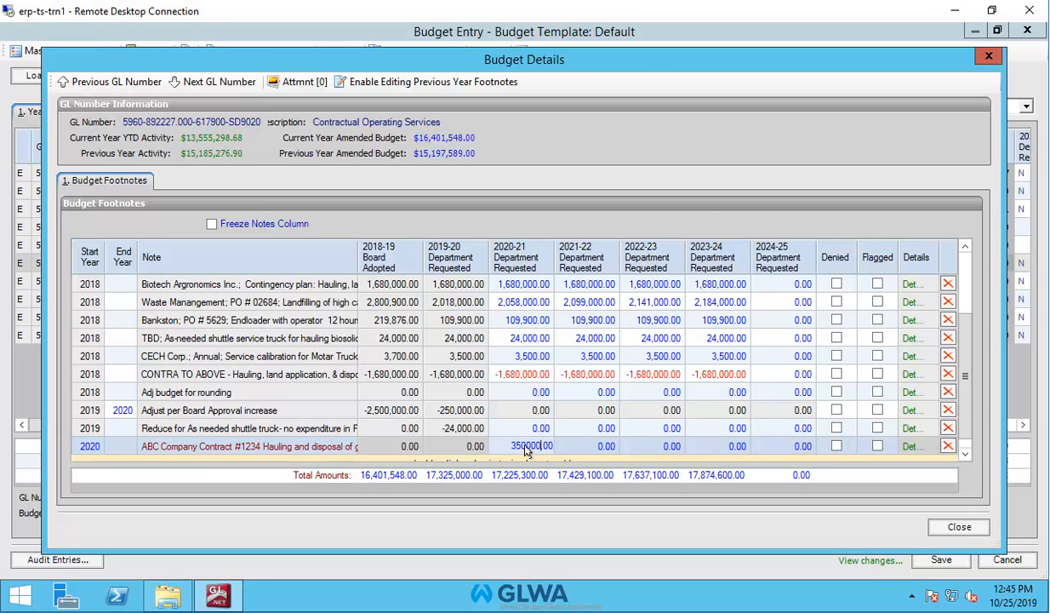
left_click(594, 451)
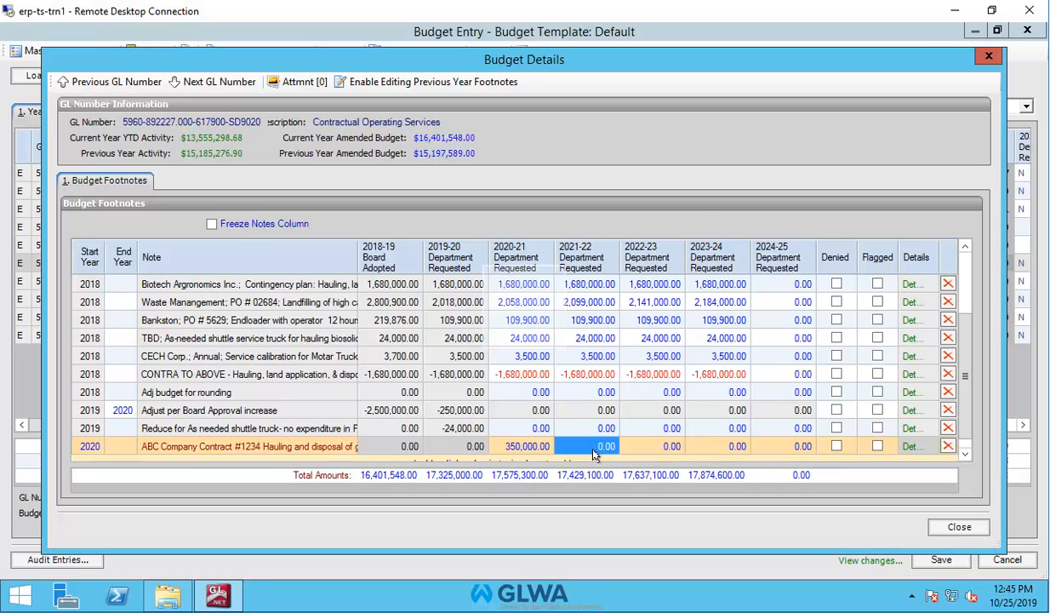
type("3")
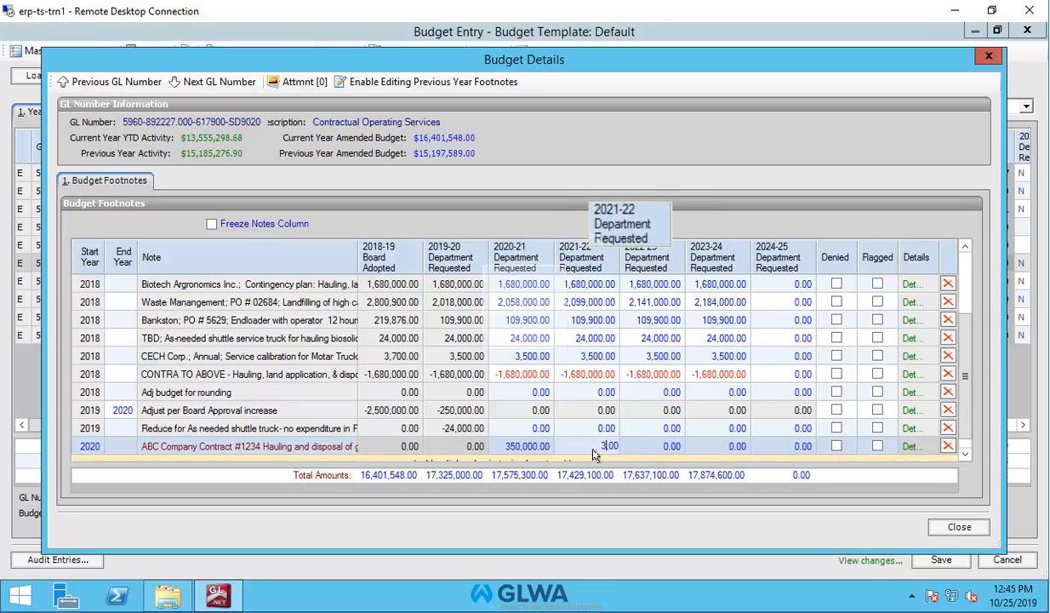
type("5000")
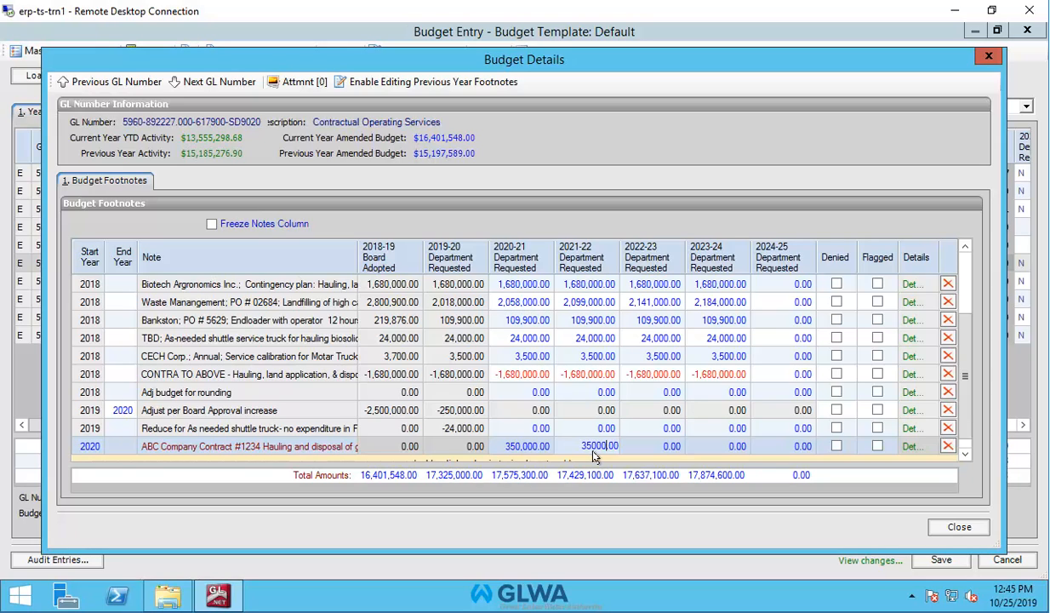
type("0")
left_click(660, 448)
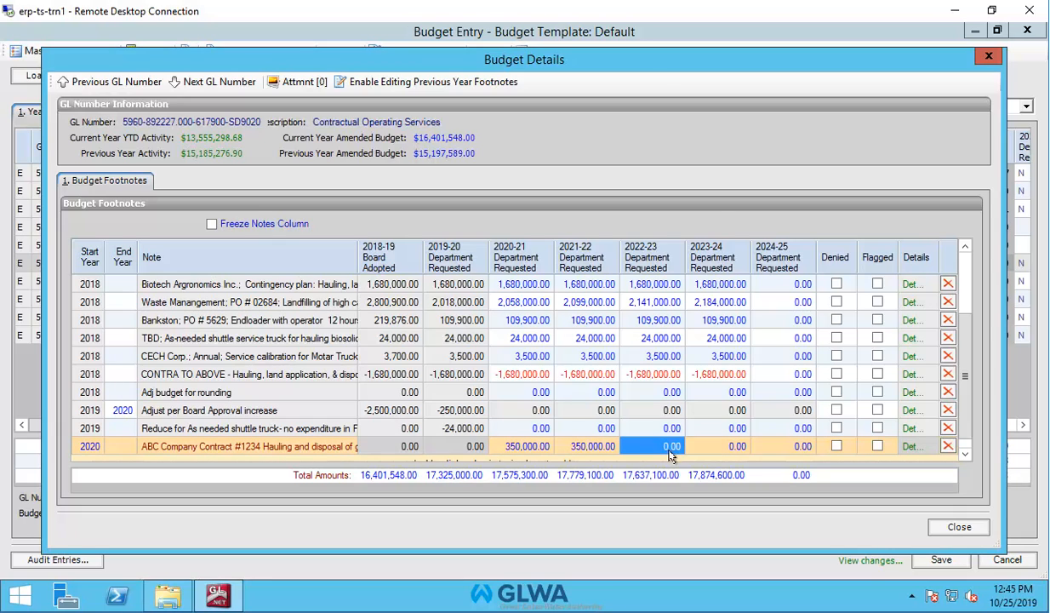
Fill in 350,000.00 for each remaining year, 2022-23 through 2024-25
type("350000.00")
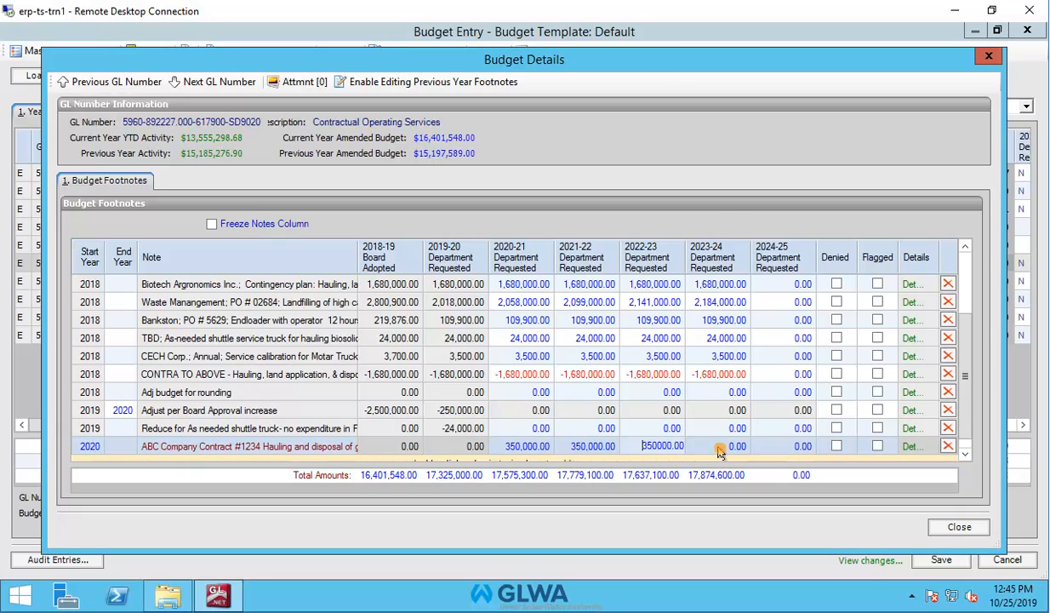
left_click(717, 452)
type("350000.00")
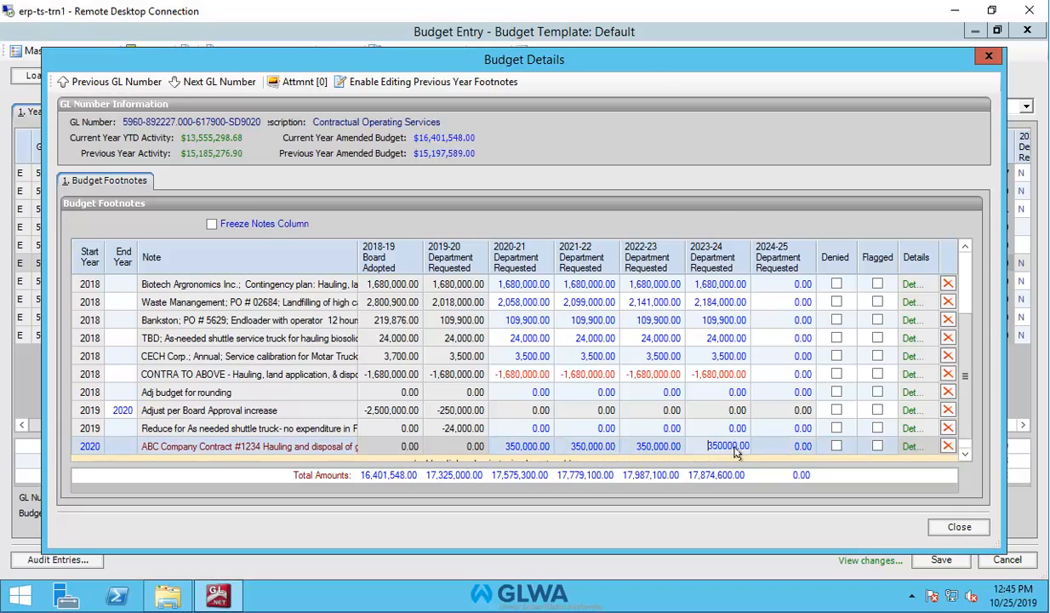
left_click(790, 449)
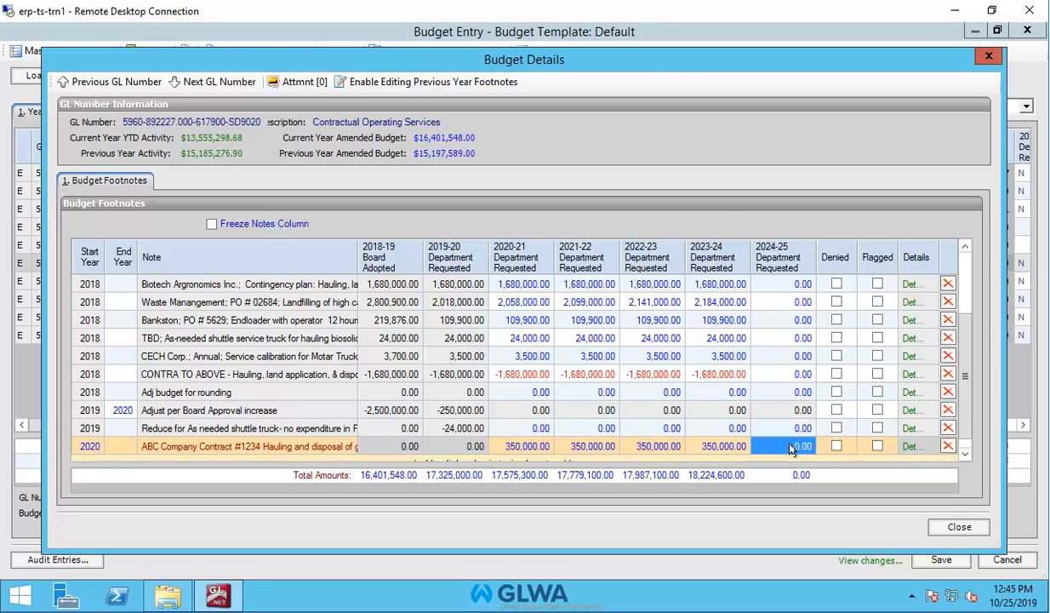
type("350000.00")
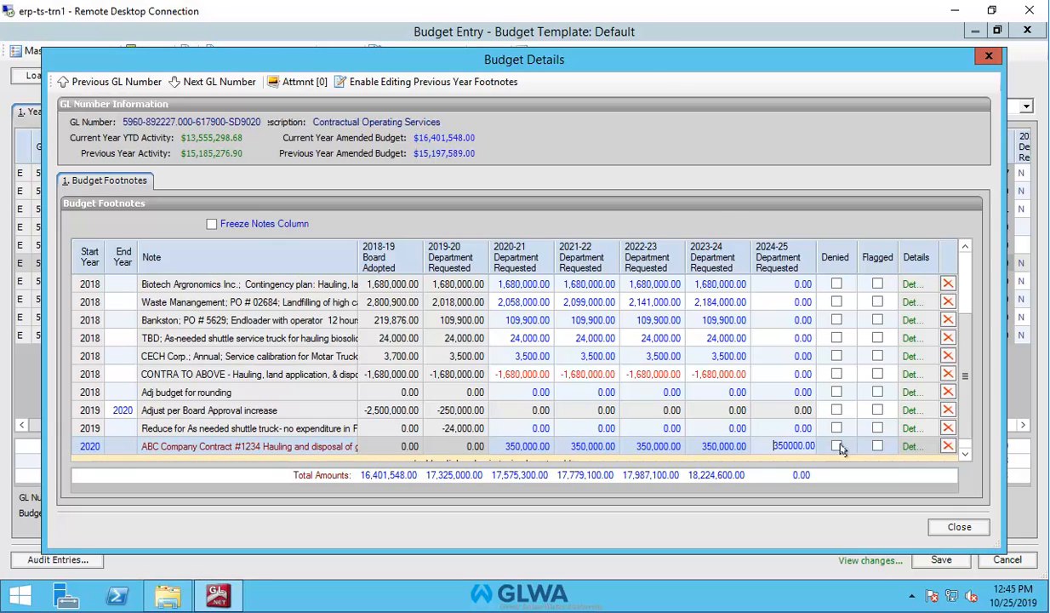
key("Return")
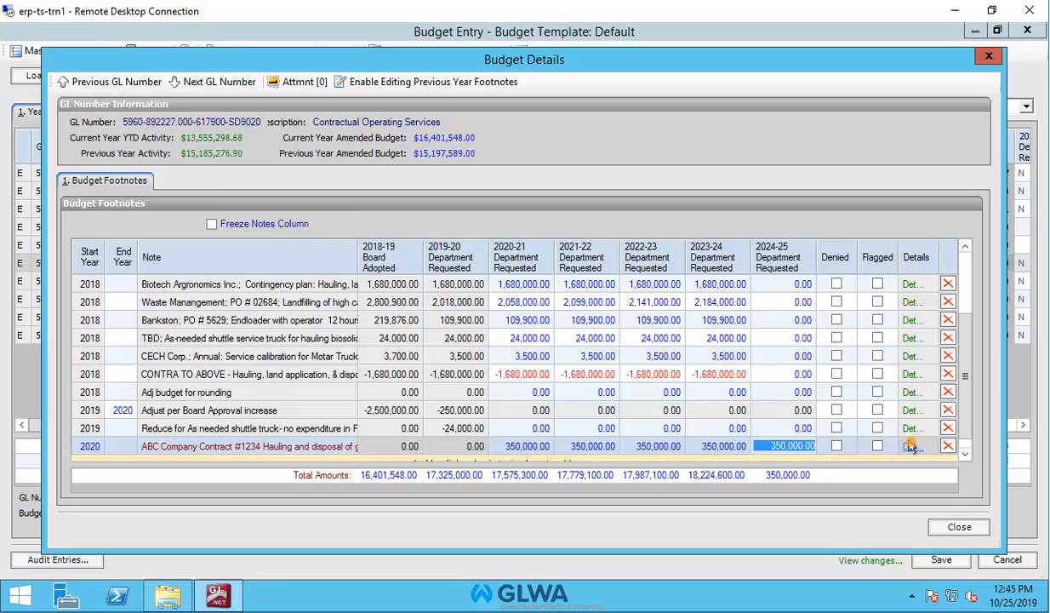
left_click(911, 444)
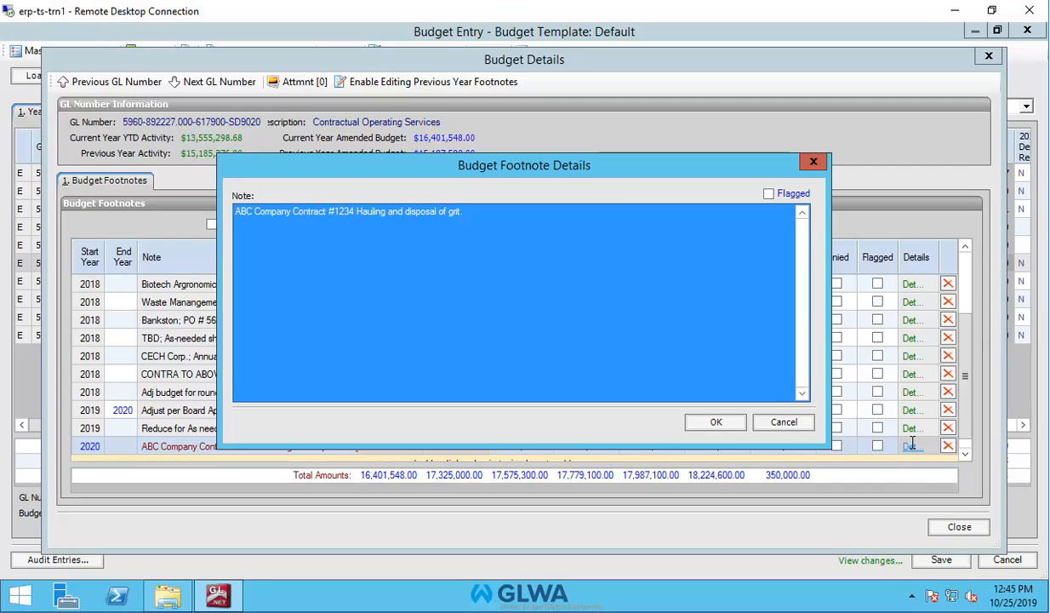
Append 'This is a five year agreement.' to the ABC Company note and save it with OK
left_click(475, 217)
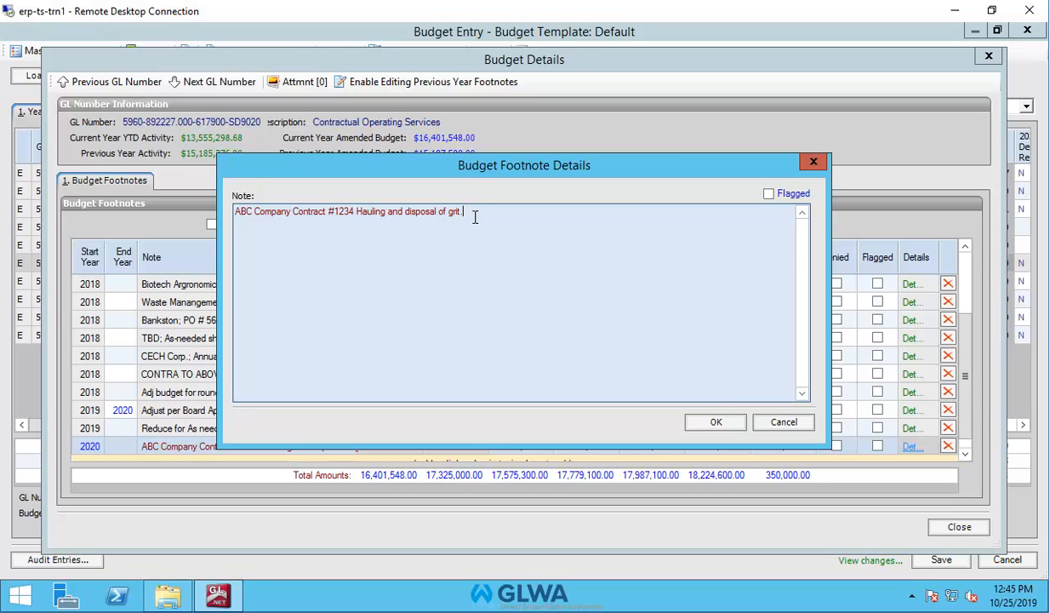
type(". This is a f")
type("ive yer")
type("a")
key("BackSpace")
key("BackSpace")
type("ar agreement.")
left_click(719, 422)
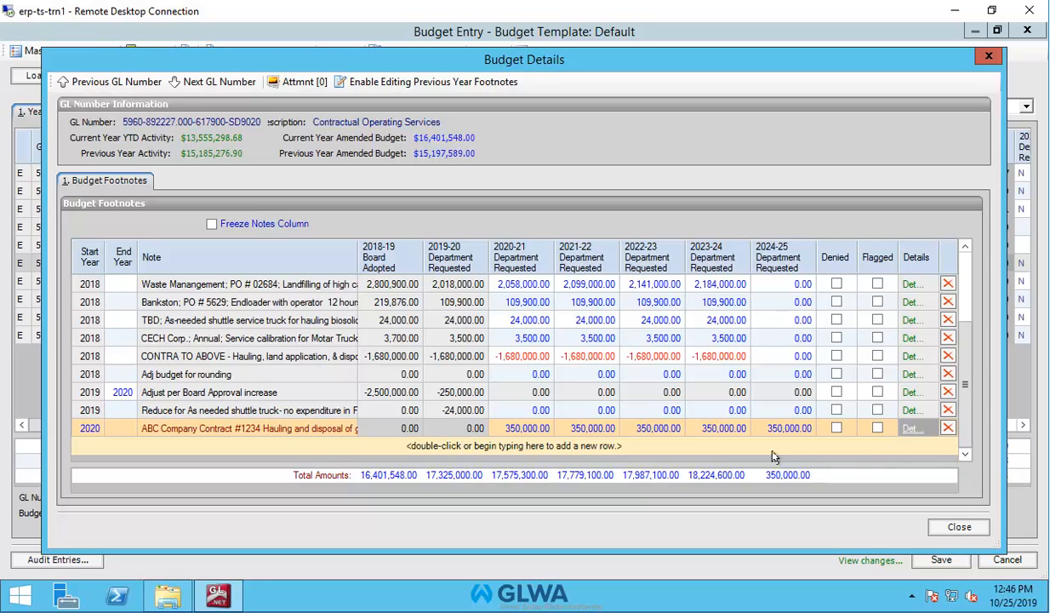
Insert a new footnote row with the note 'The Widget Company Making widgets for drains.'
double_click(598, 446)
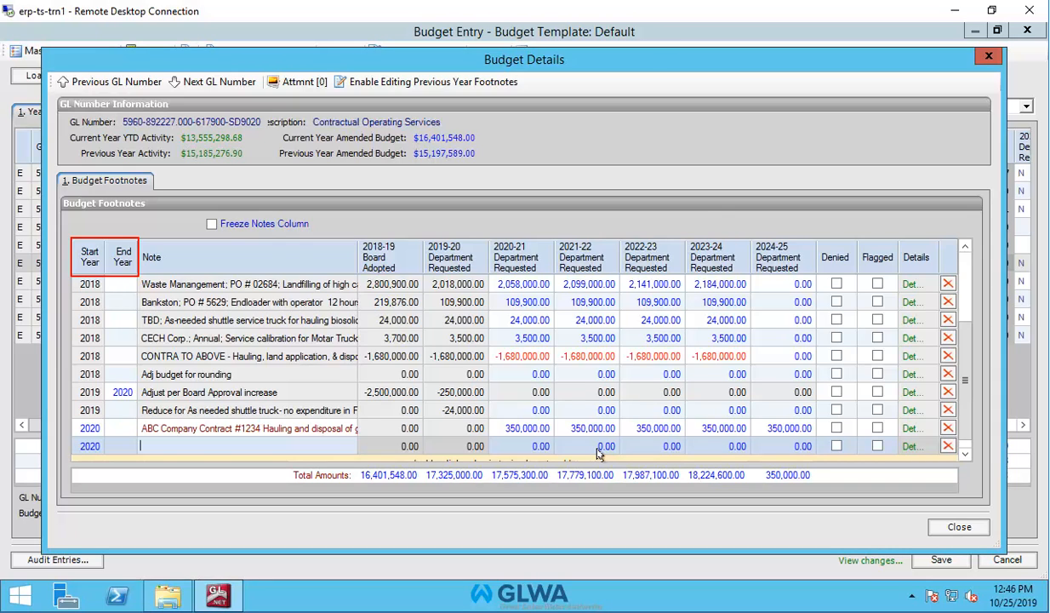
type("The Widget Company Making widg")
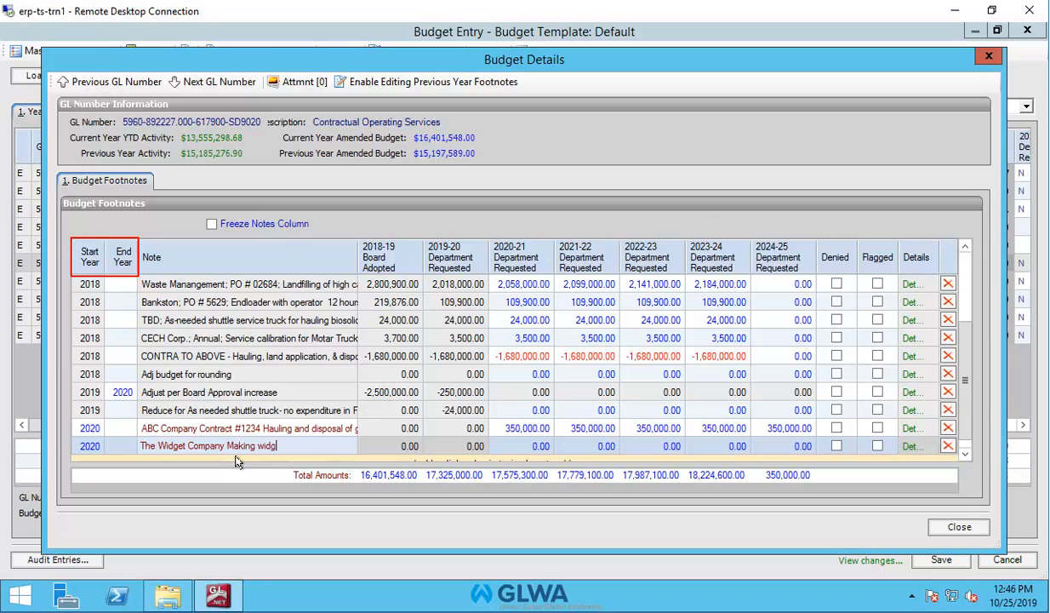
type("ets for drains.")
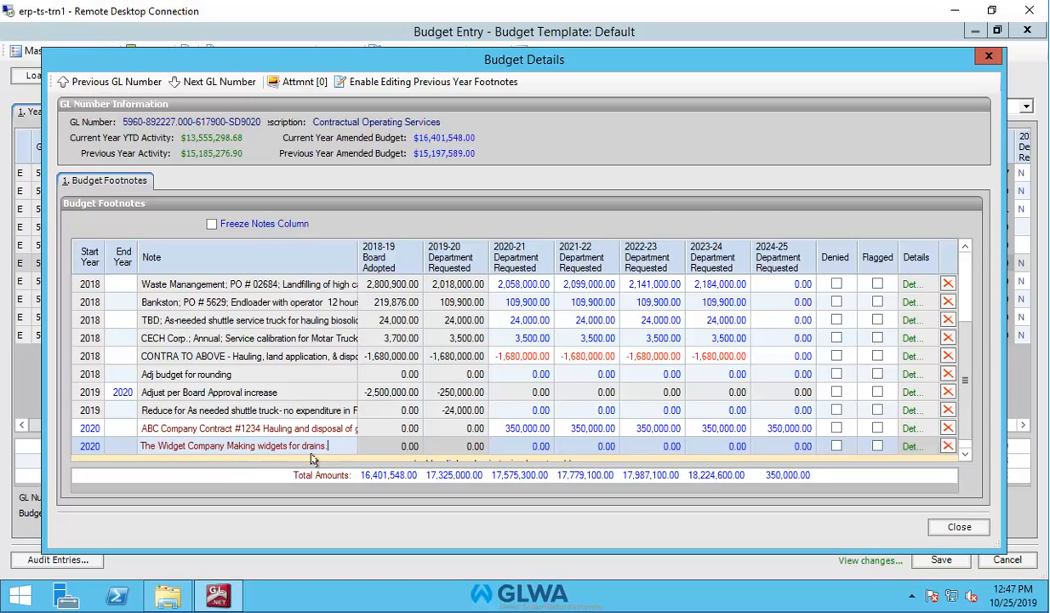
Enter 50,000 as the Widget Company request for each year from 2020-21 through 2024-25
left_click(526, 451)
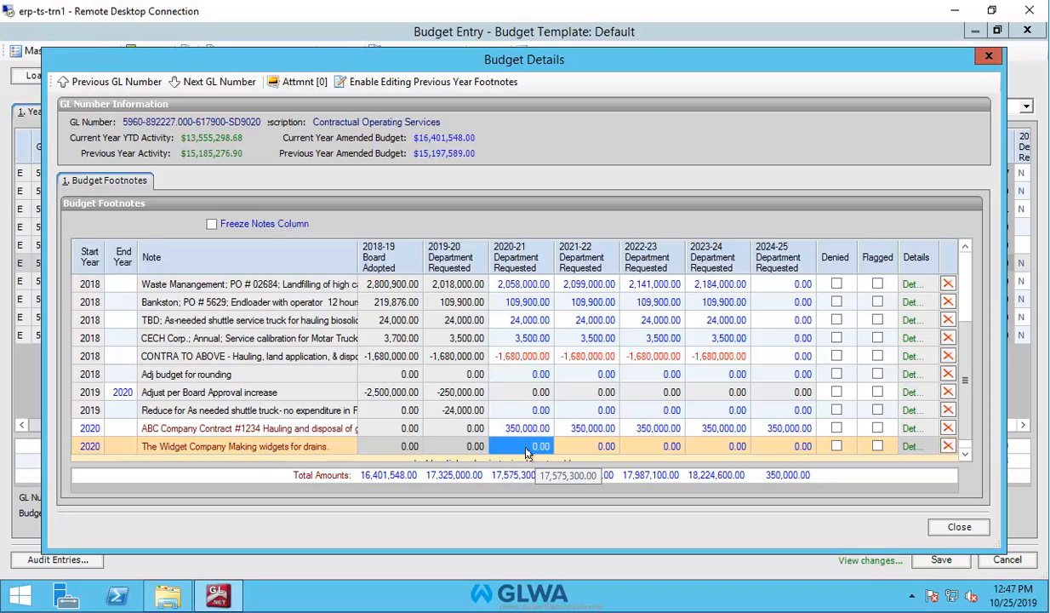
type("5")
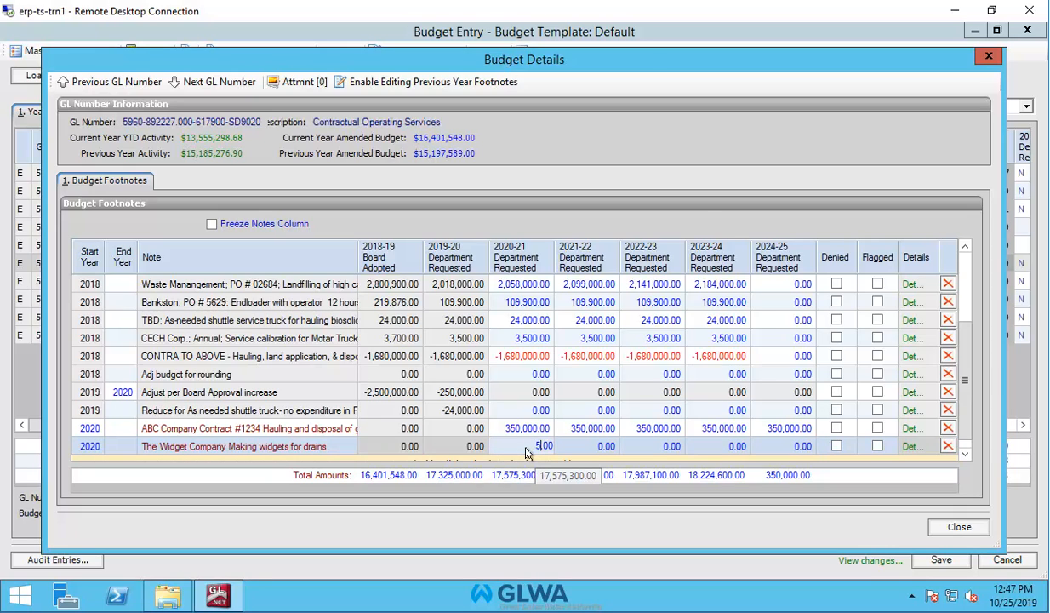
type("0000")
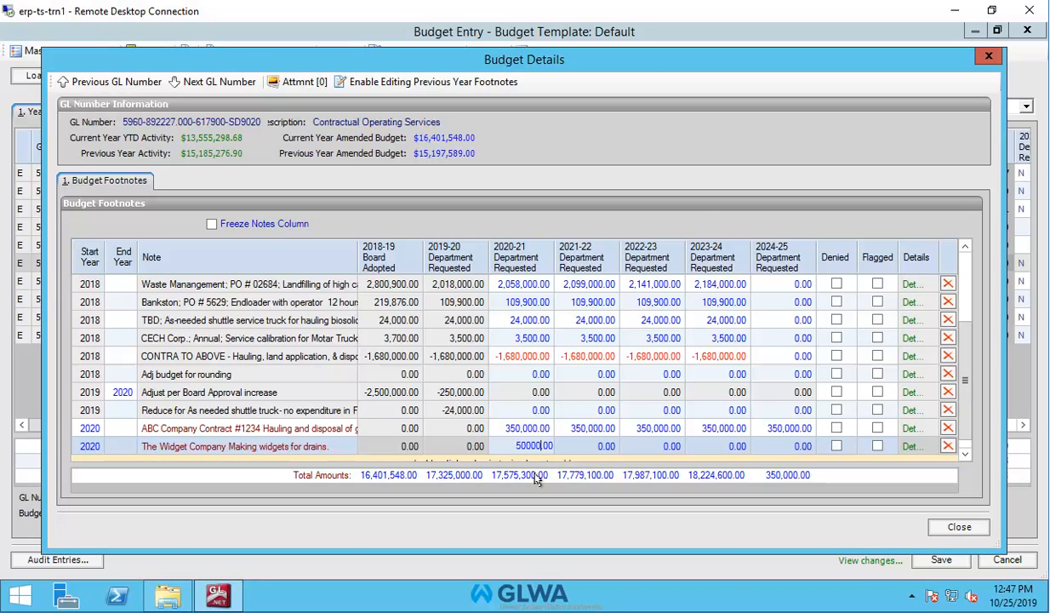
left_click(579, 447)
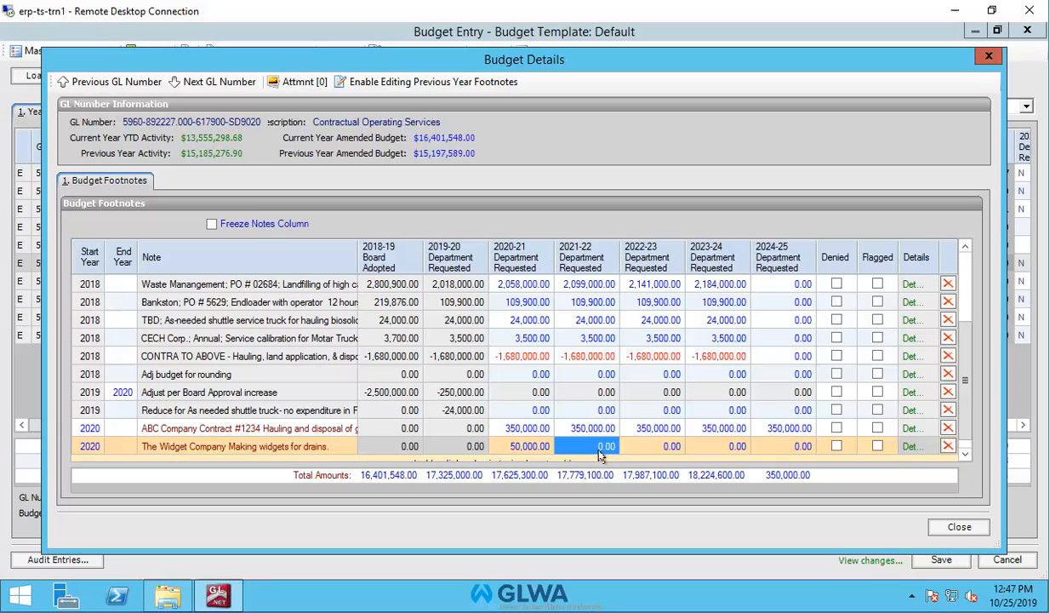
type("50000")
left_click(654, 451)
type("50000")
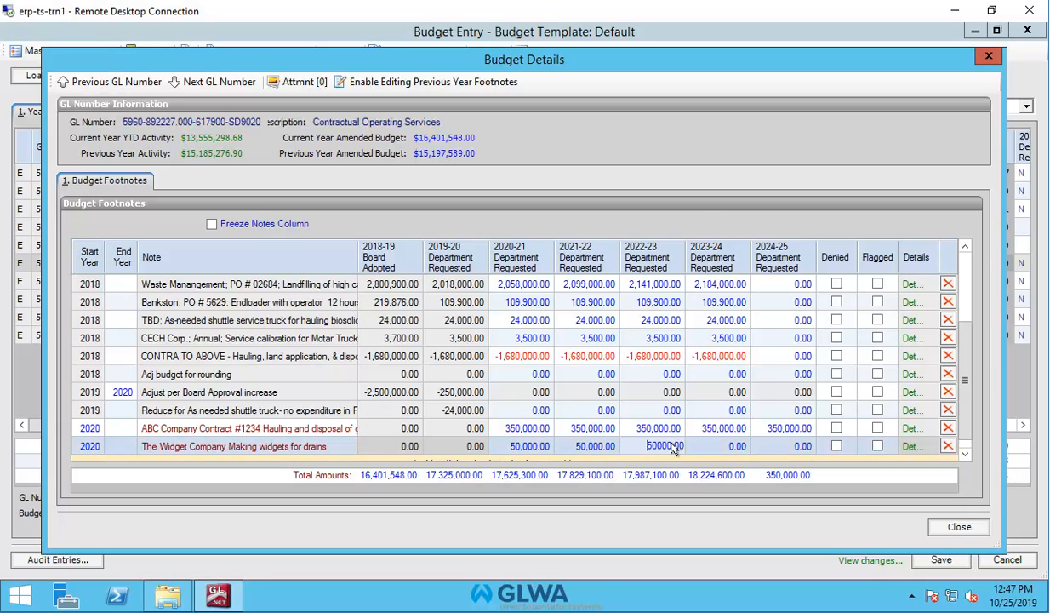
left_click(729, 446)
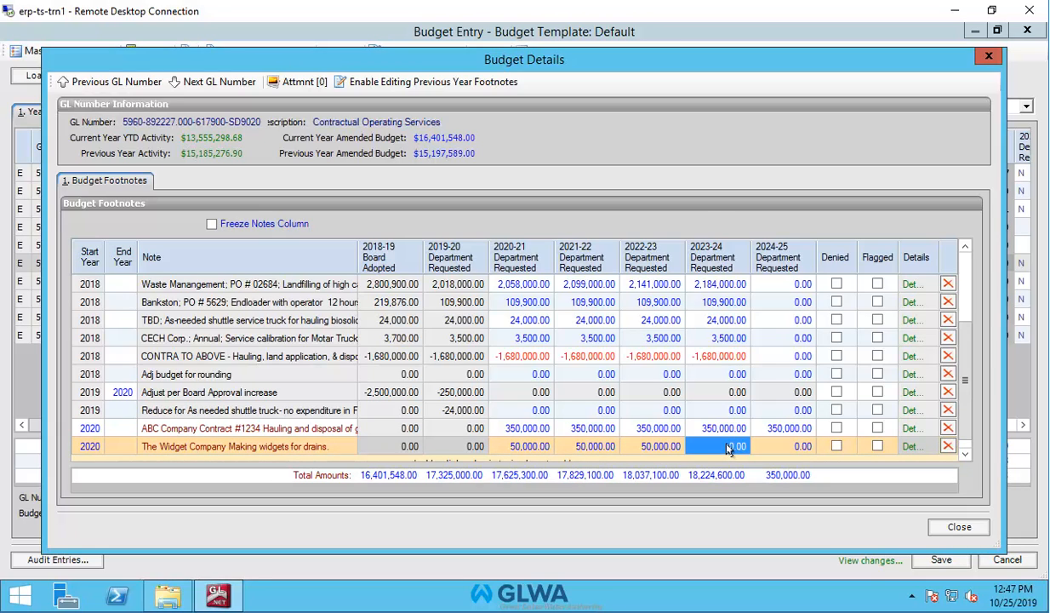
type("50000")
left_click(796, 448)
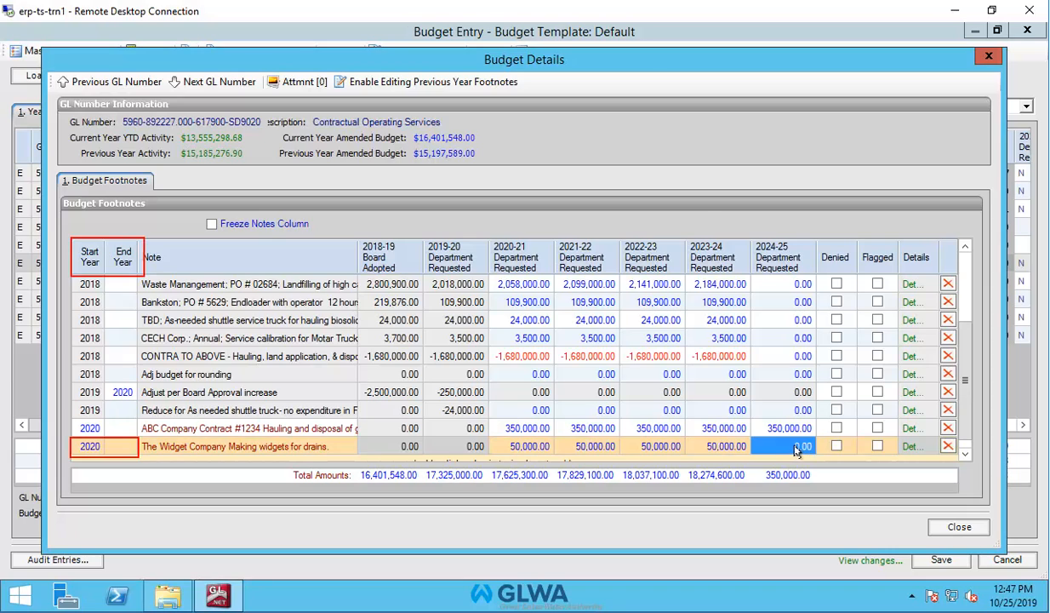
type("50000")
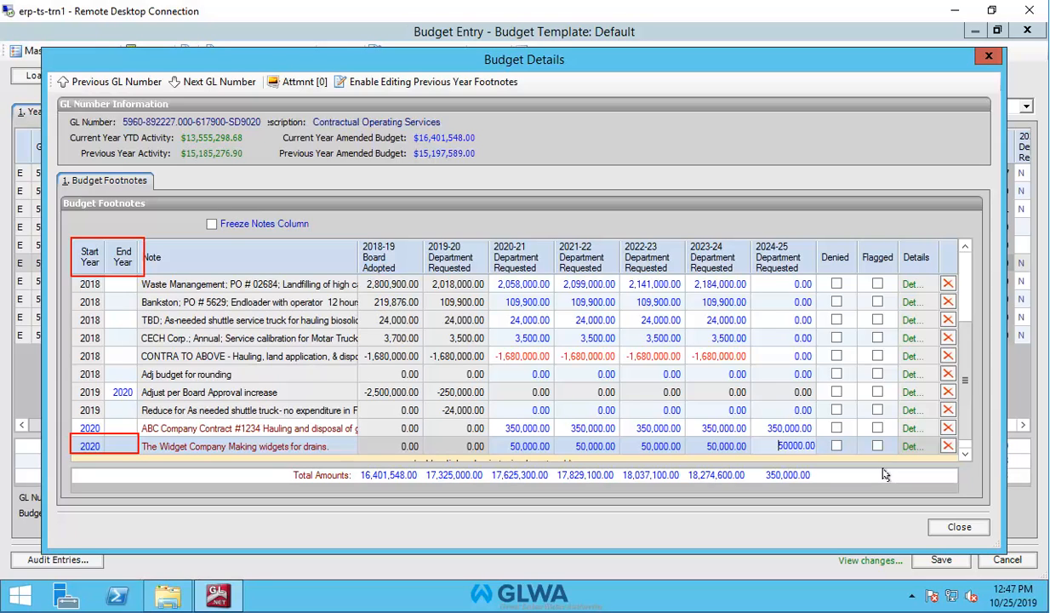
key("Return")
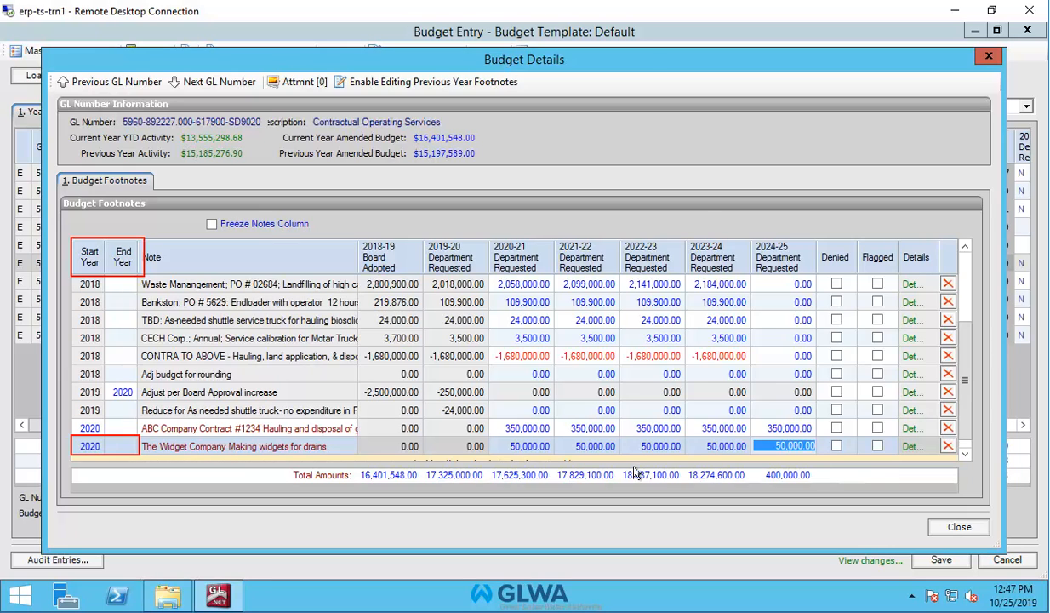
Set the Widget Company footnote's end year to 2023 and accept clearing later-year values
left_click(118, 448)
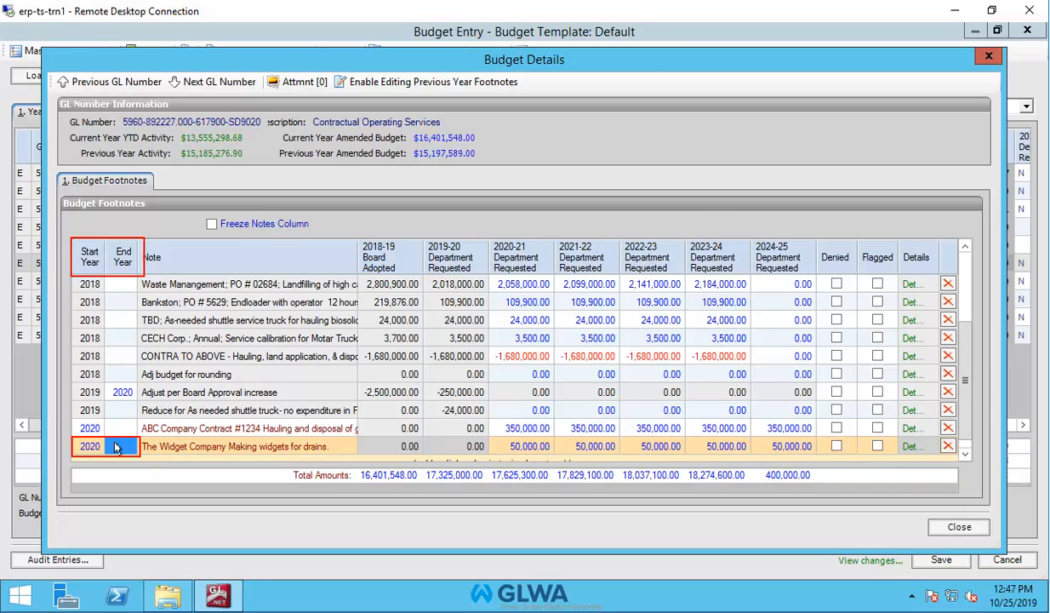
type("2")
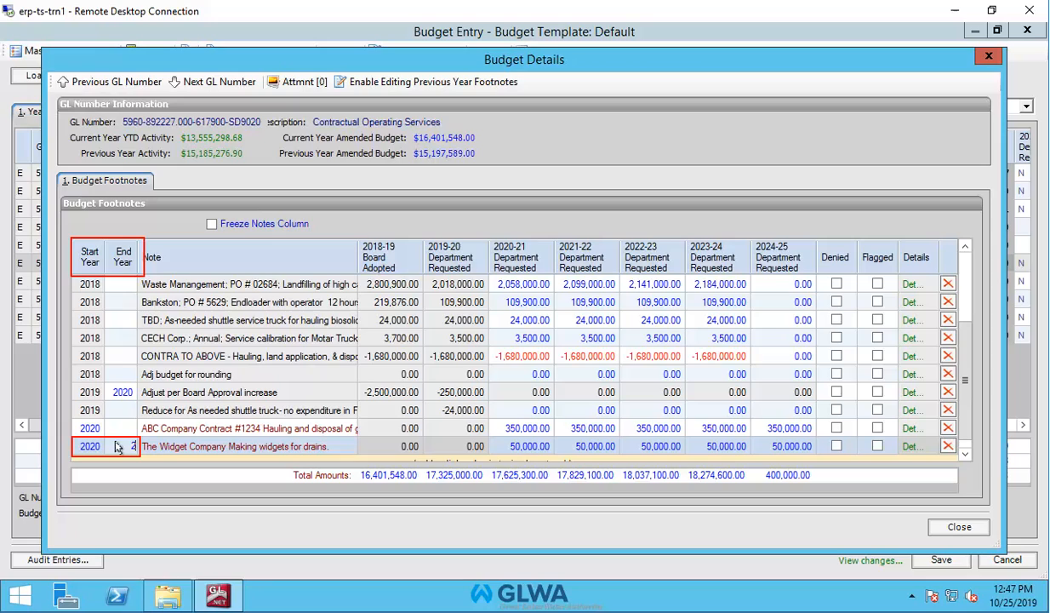
type("0203")
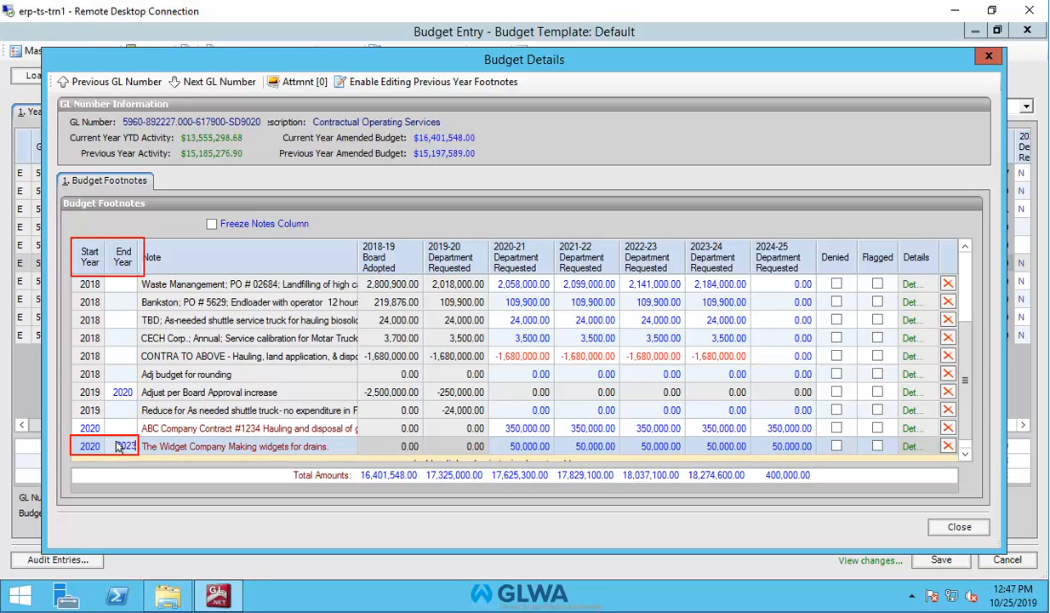
left_click(290, 449)
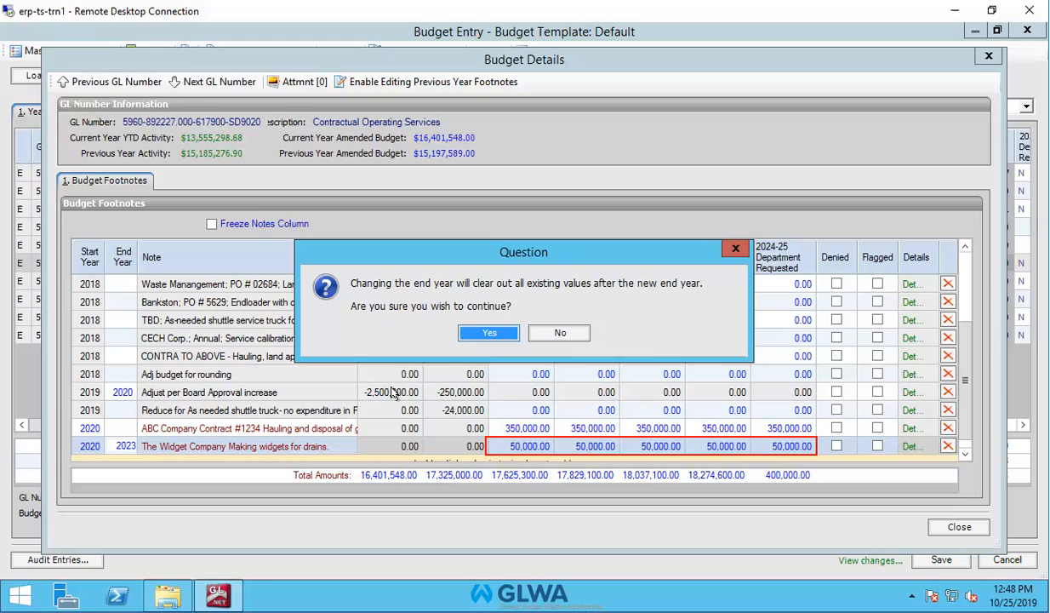
left_click(489, 332)
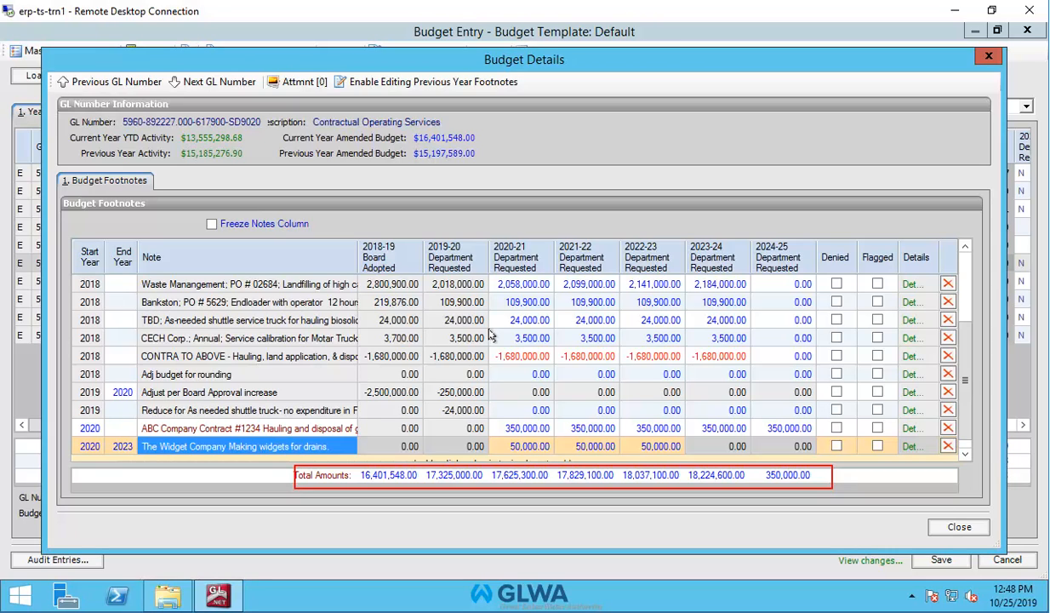
Delete the Widget Company footnote row and close Budget Details
left_click(947, 446)
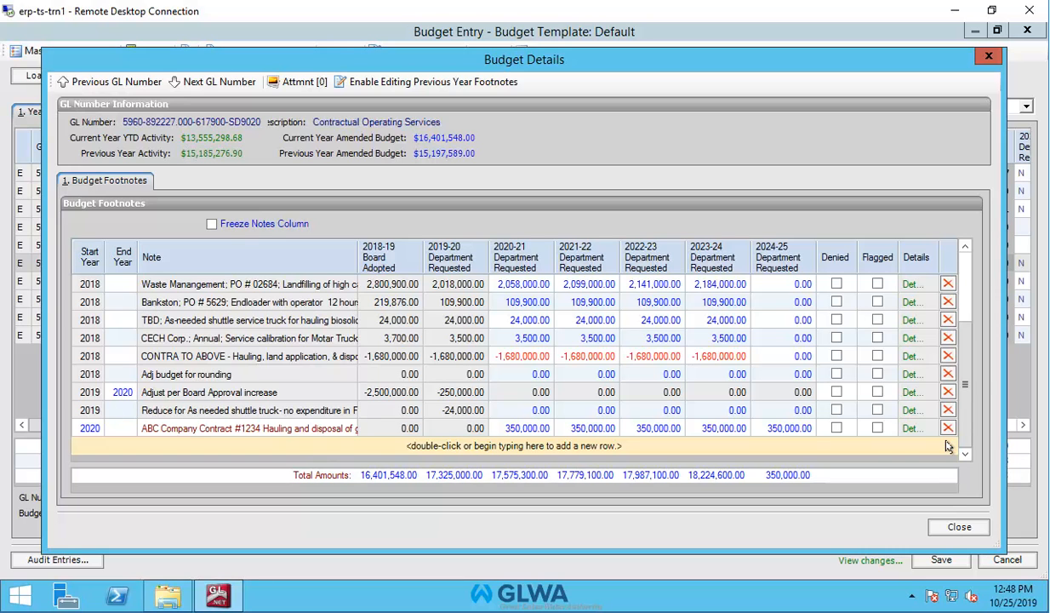
left_click(959, 528)
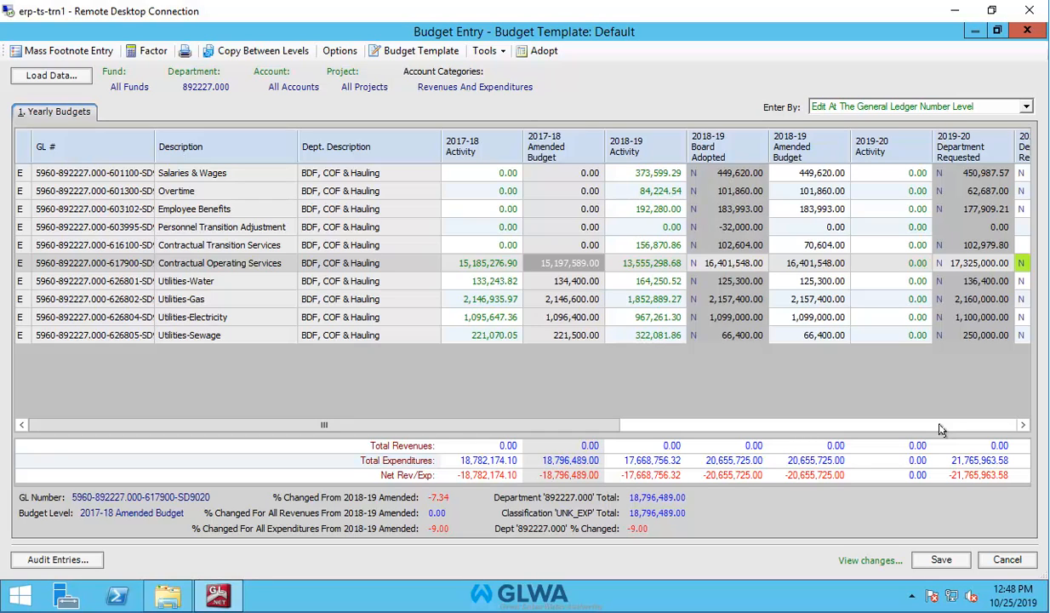
Scroll the grid right to review the 2023-24 and 2024-25 requested amounts
left_click(1023, 426)
left_click(1023, 425)
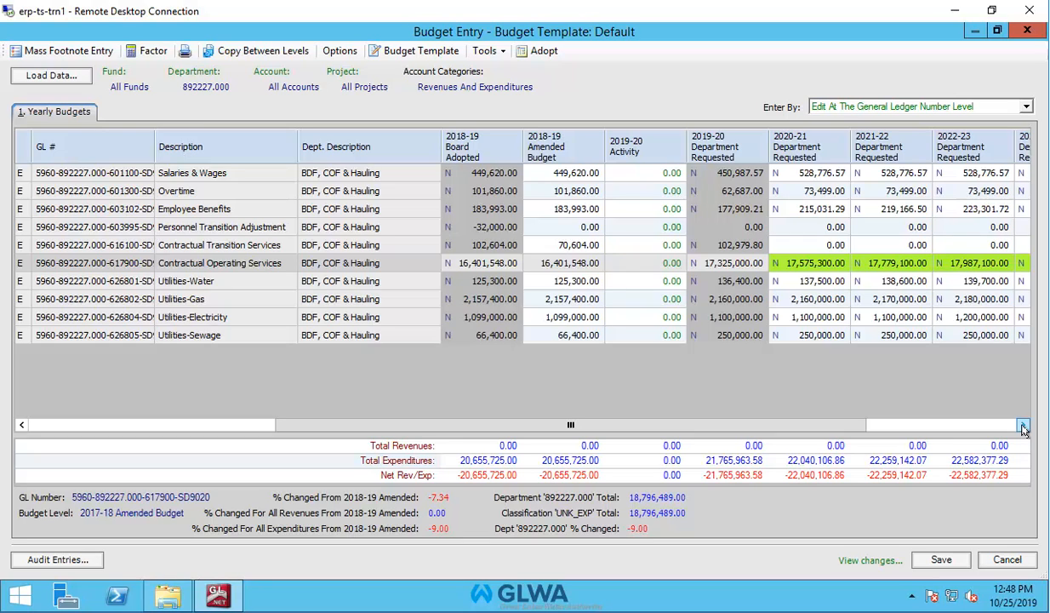
left_click(1023, 425)
left_click(1023, 425)
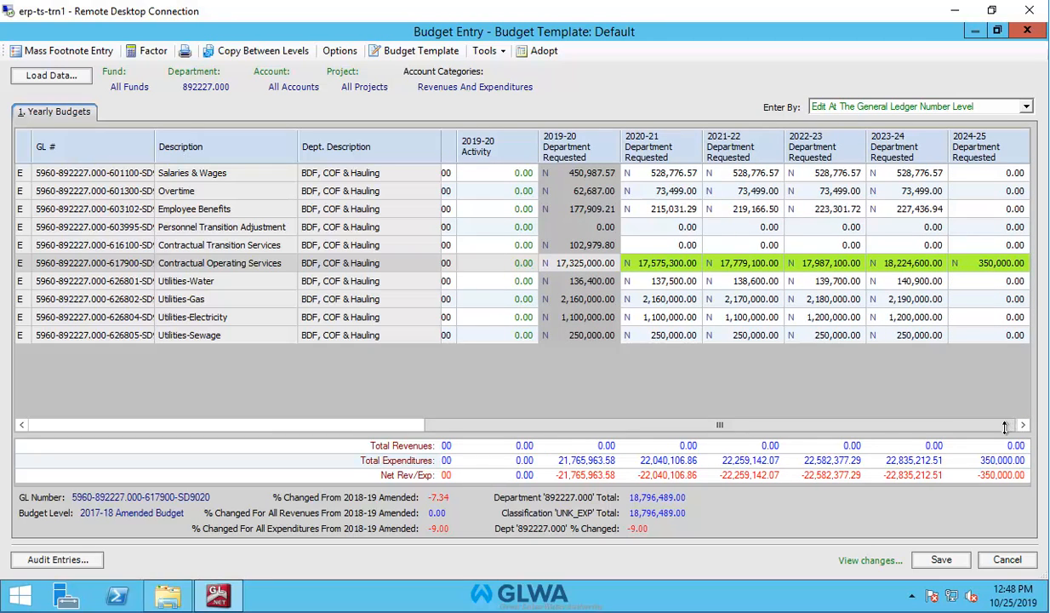
Save and close the budget entry, then bring up the Run Budget Report dialog
left_click(941, 560)
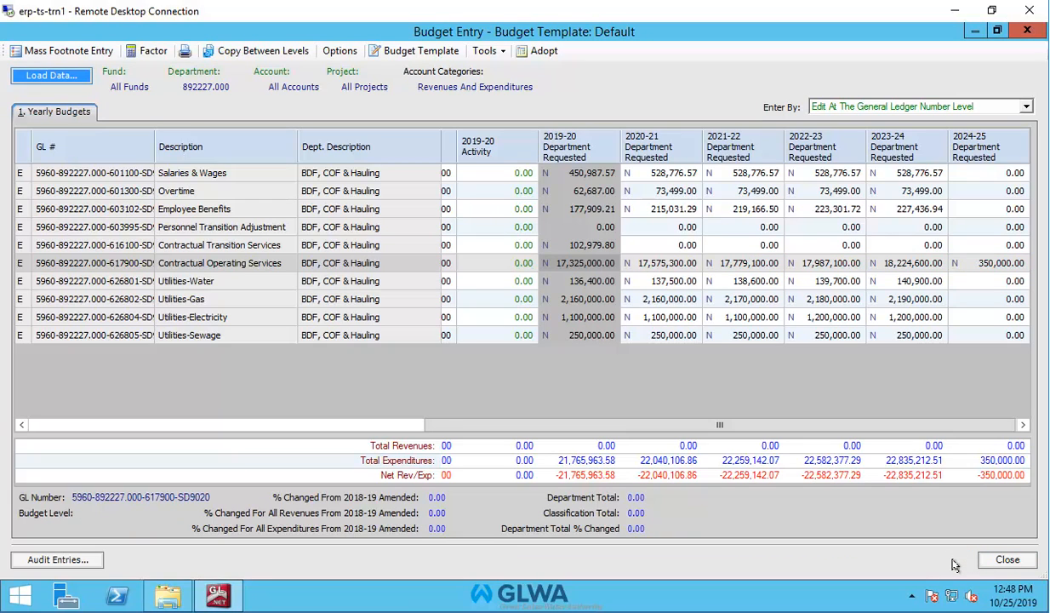
left_click(1010, 561)
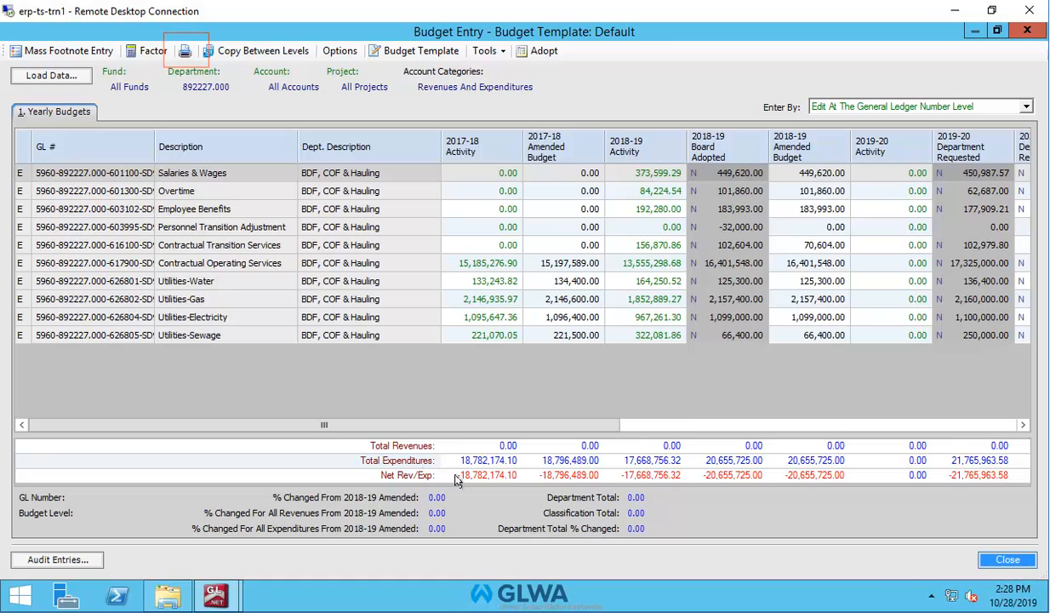
left_click(183, 54)
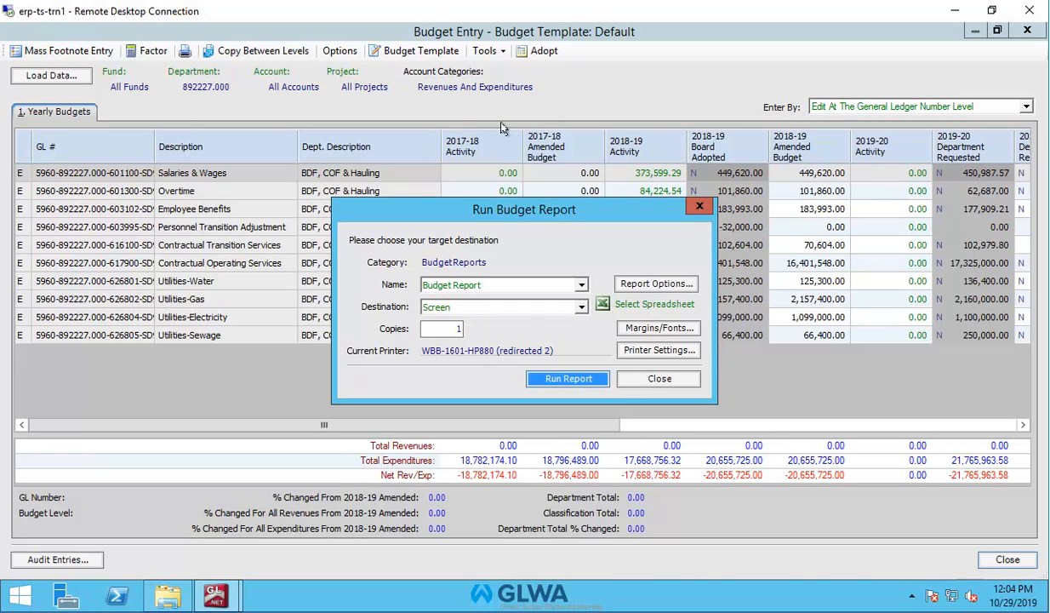
Choose Budget Report as the report name and Screen as its destination
left_click(581, 288)
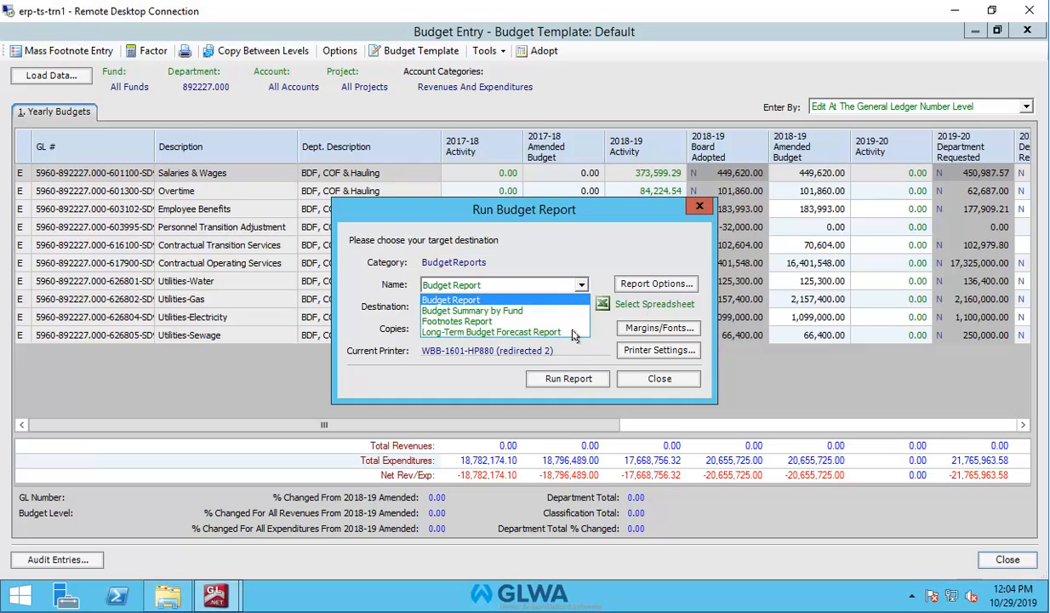
left_click(487, 300)
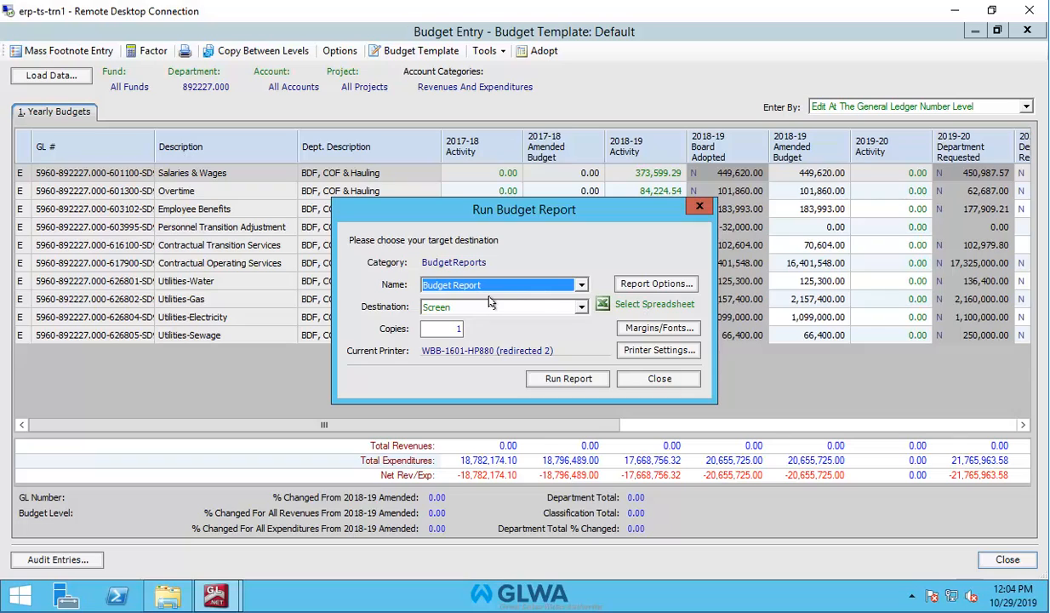
left_click(580, 308)
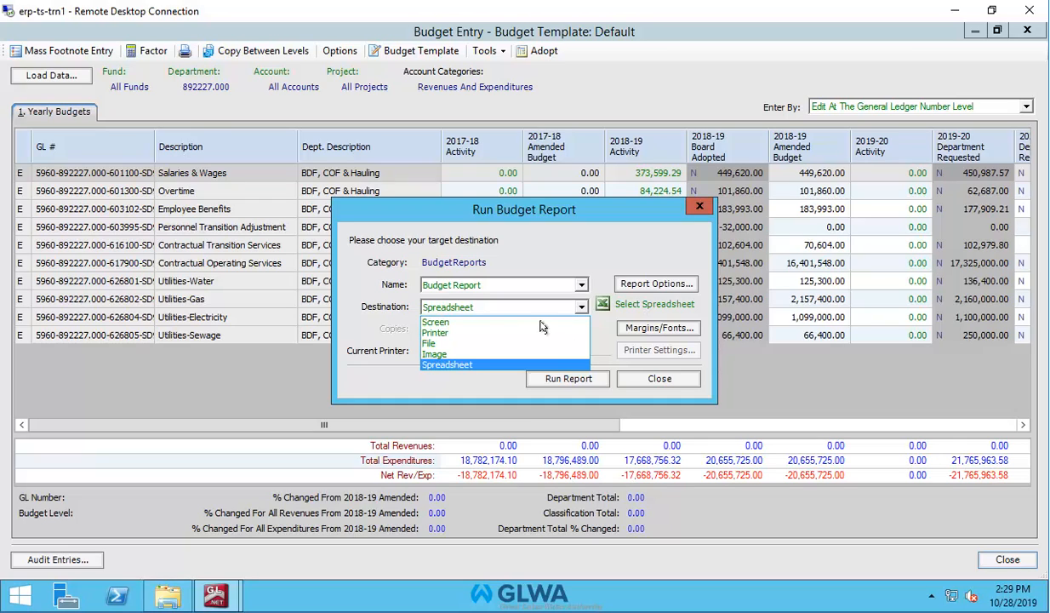
left_click(453, 323)
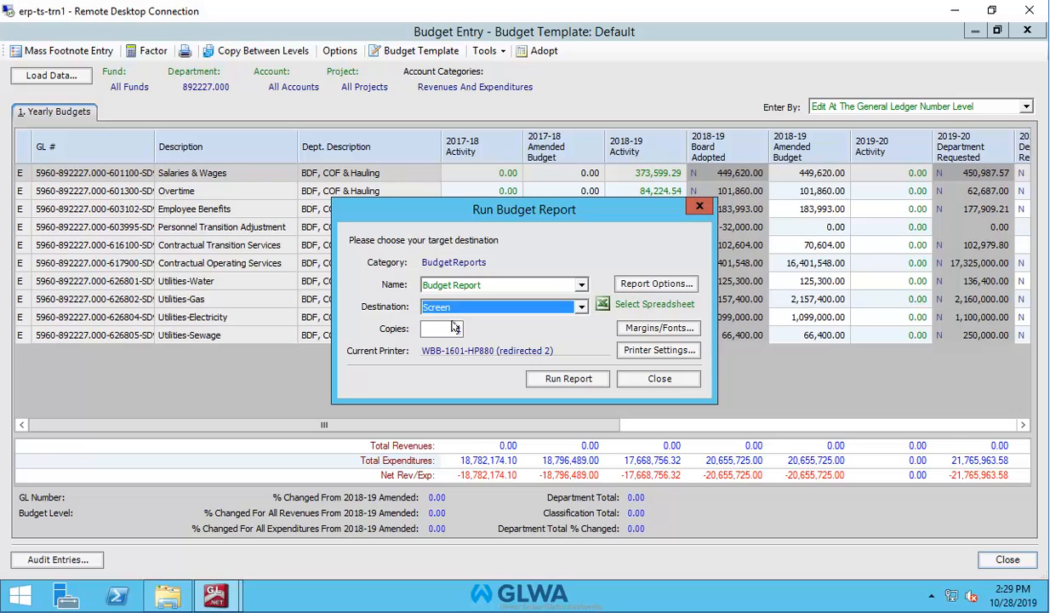
left_click(661, 285)
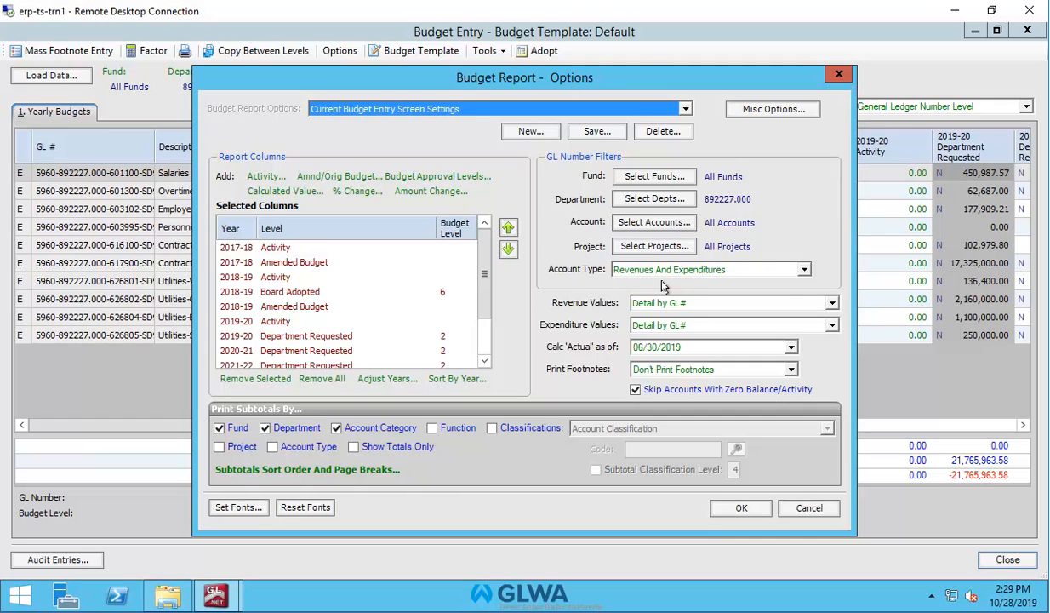
Open the Miscellaneous Budget Report Options and then its Display Options dialog
left_click(765, 110)
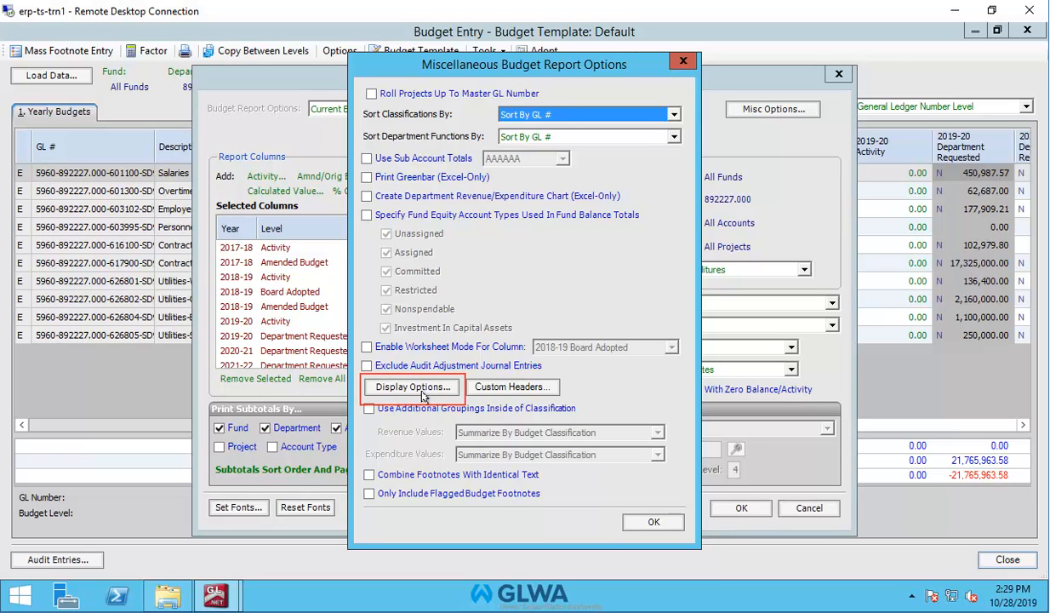
left_click(422, 391)
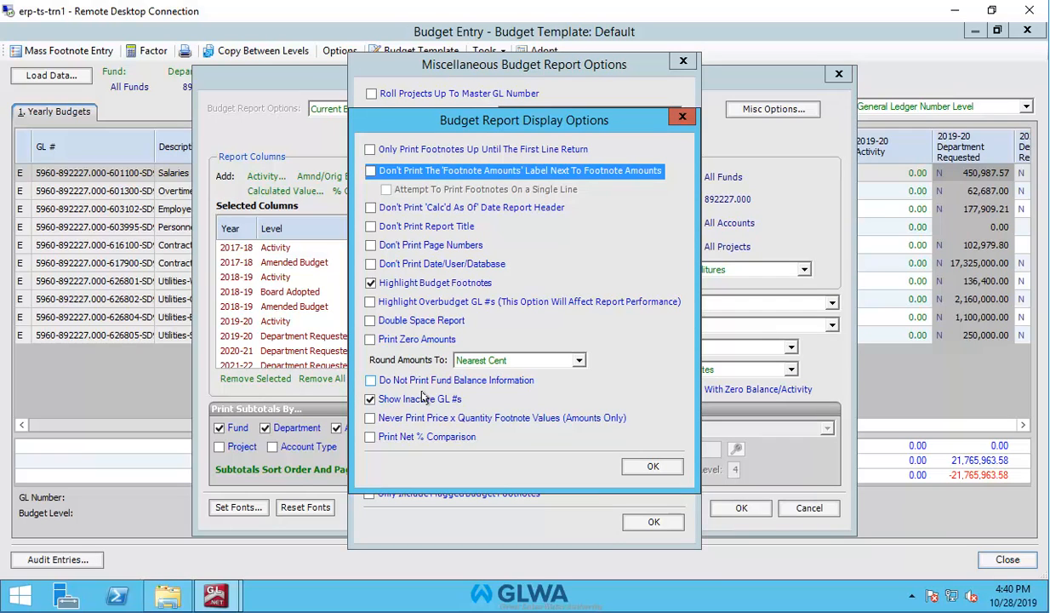
Omit the Footnote Amounts label, print footnotes on one line, and keep Nearest Cent rounding
left_click(371, 173)
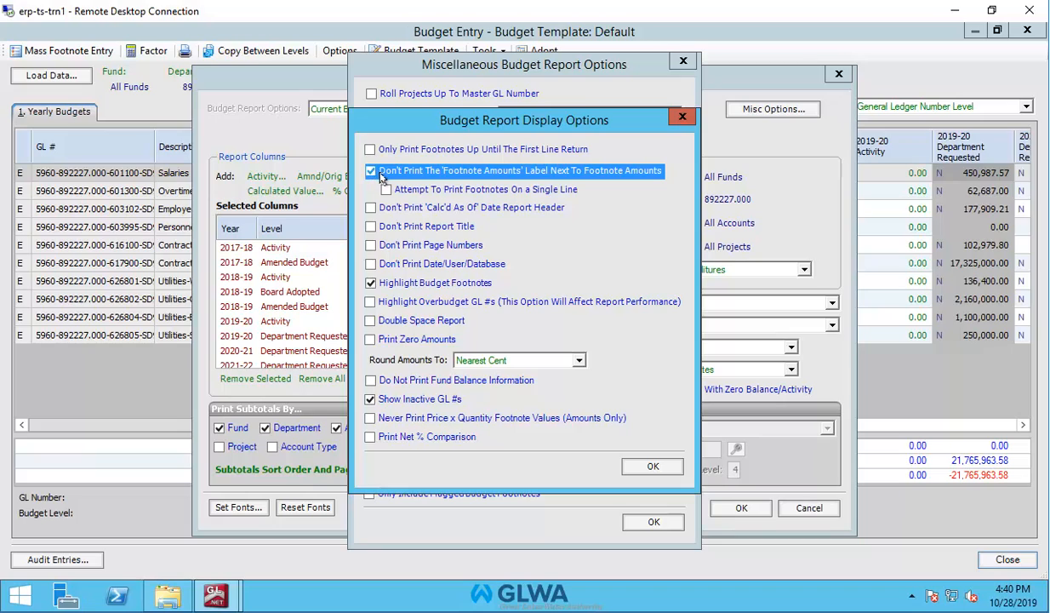
left_click(387, 190)
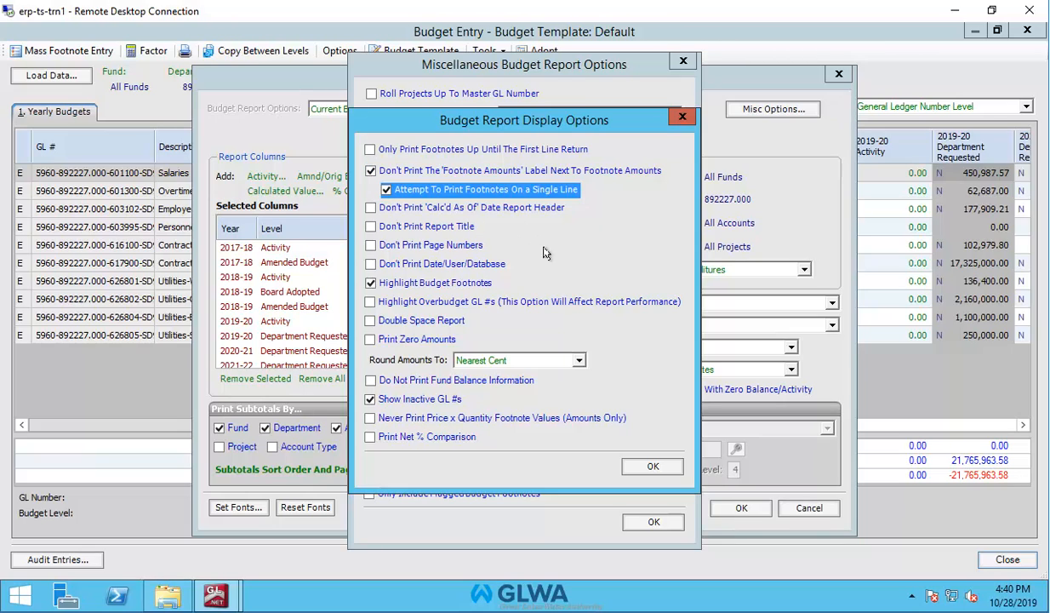
left_click(579, 361)
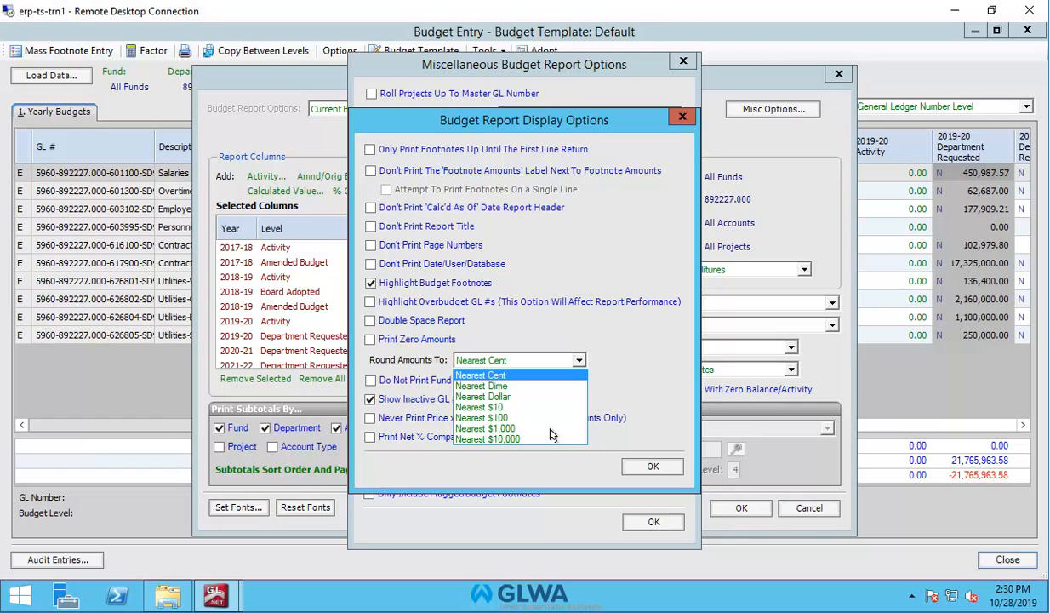
key("Escape")
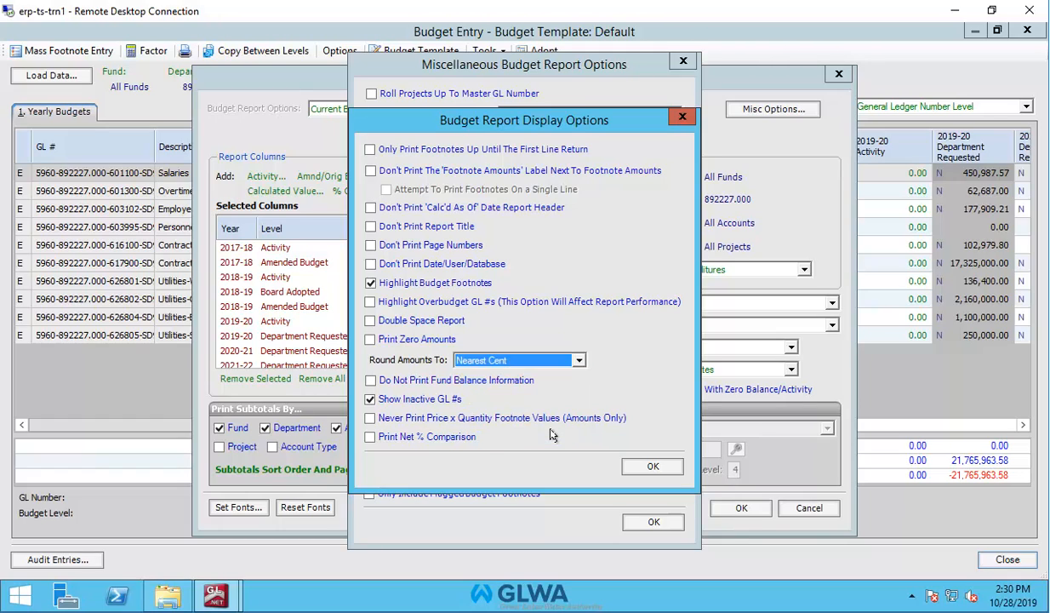
left_click(648, 465)
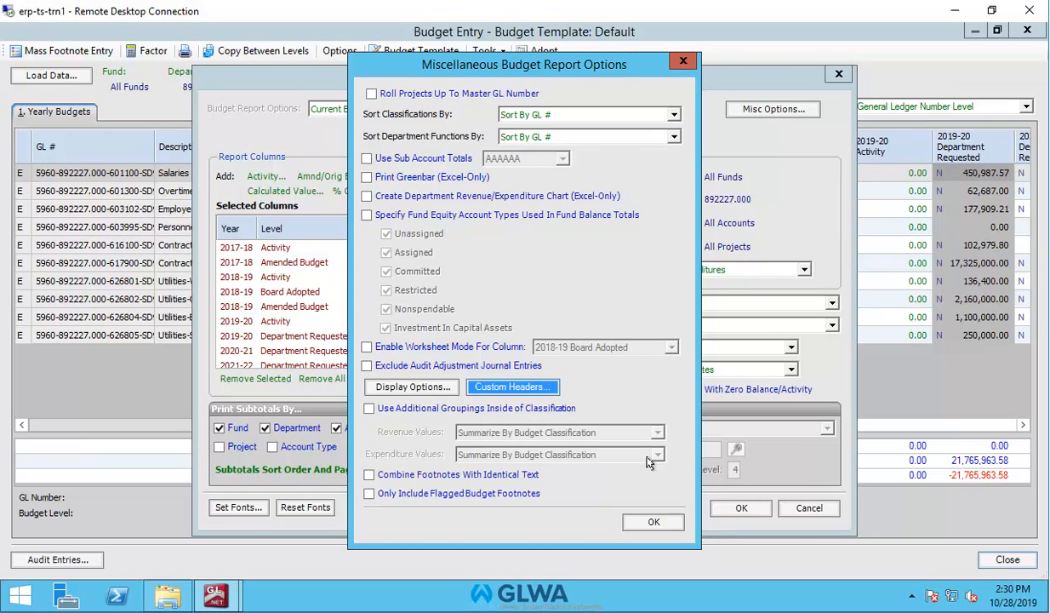
left_click(649, 523)
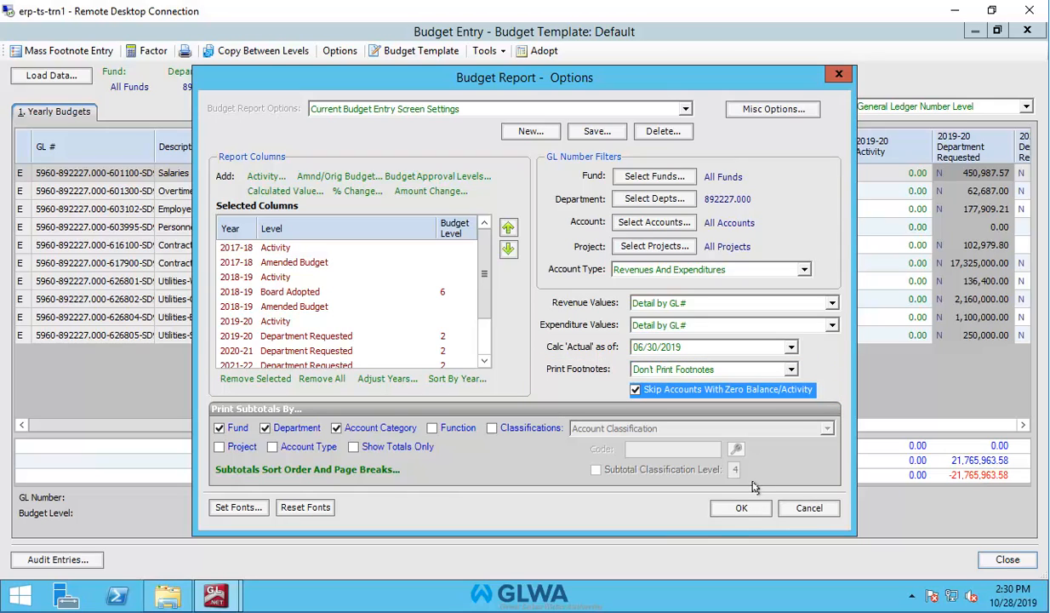
Keep Print Footnotes at Don't Print Footnotes and accept the Budget Report options
left_click(790, 368)
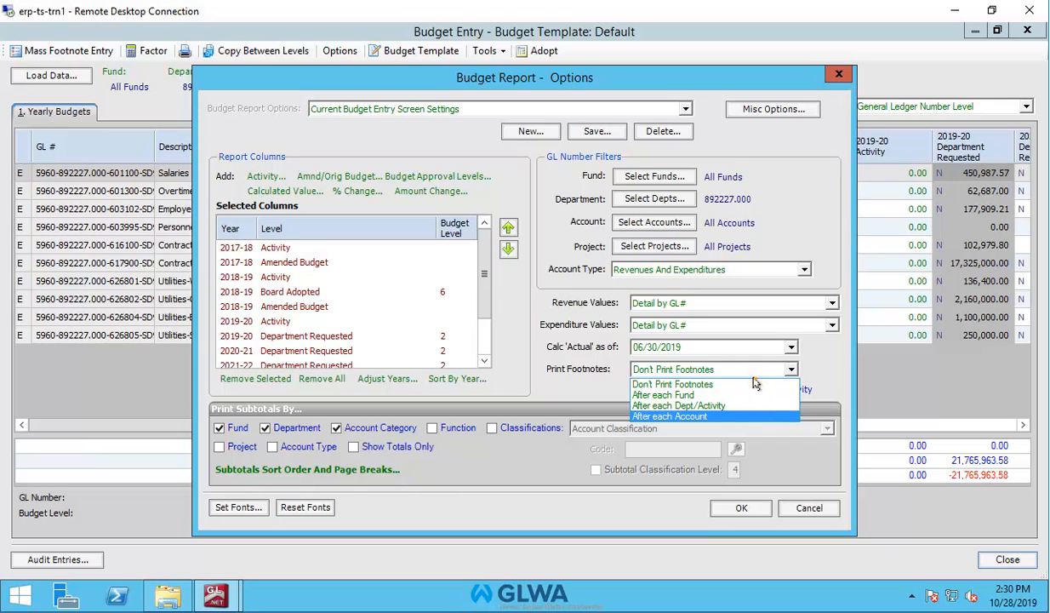
left_click(753, 384)
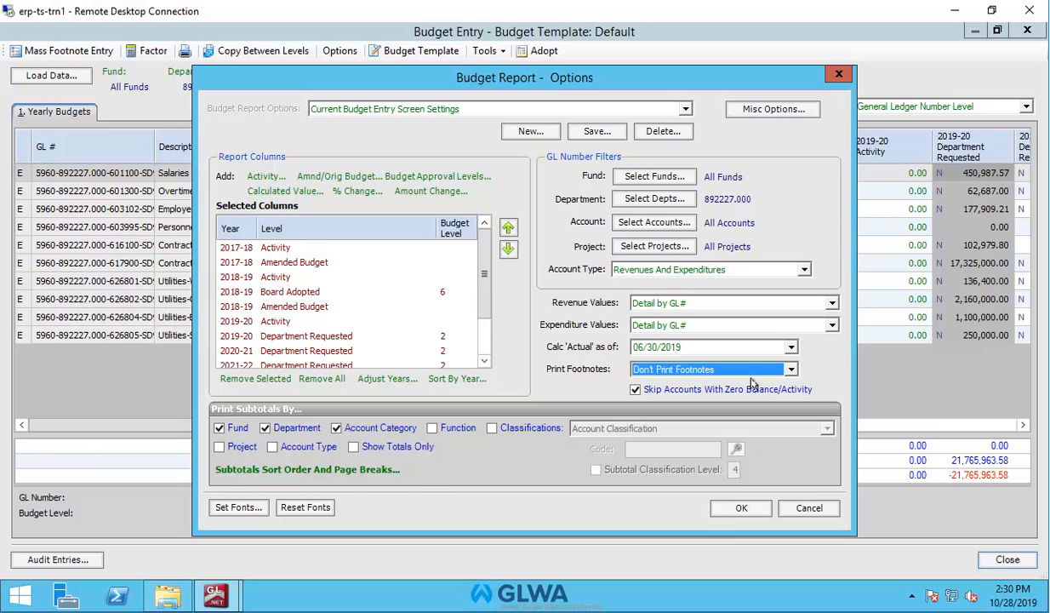
left_click(742, 508)
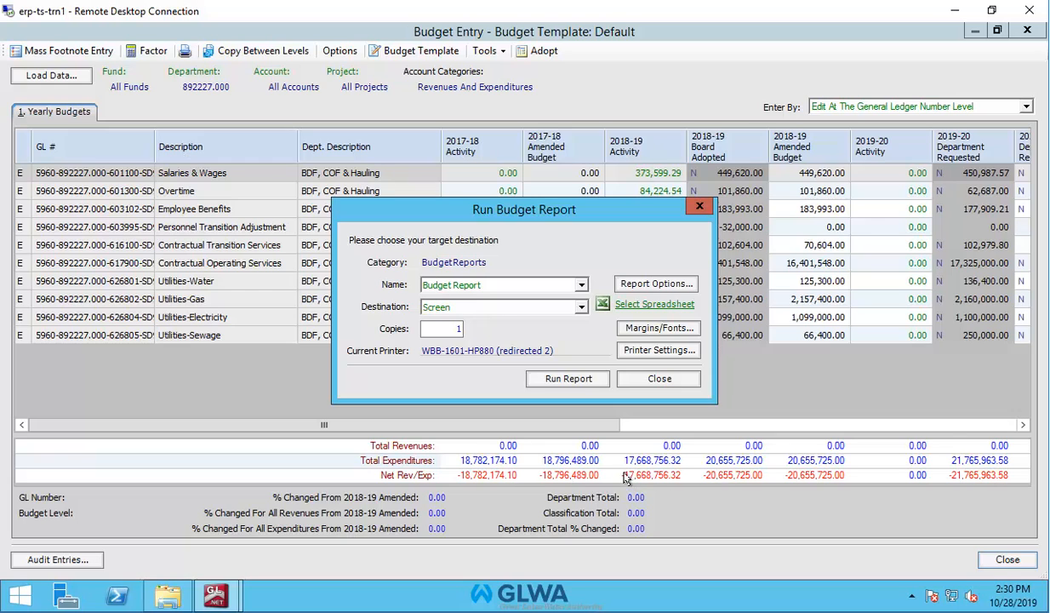
left_click(585, 382)
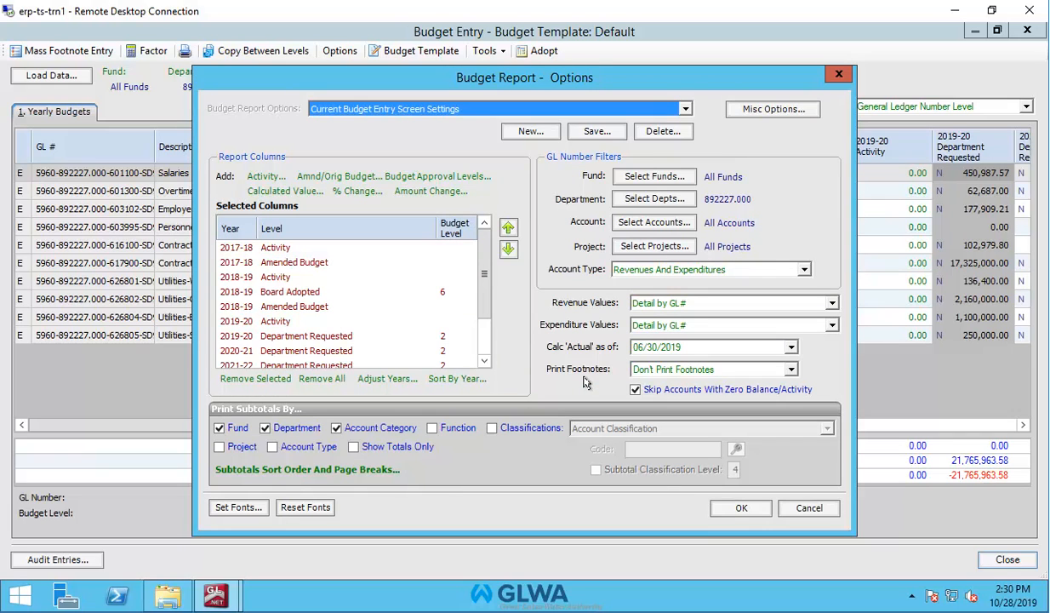
left_click(722, 510)
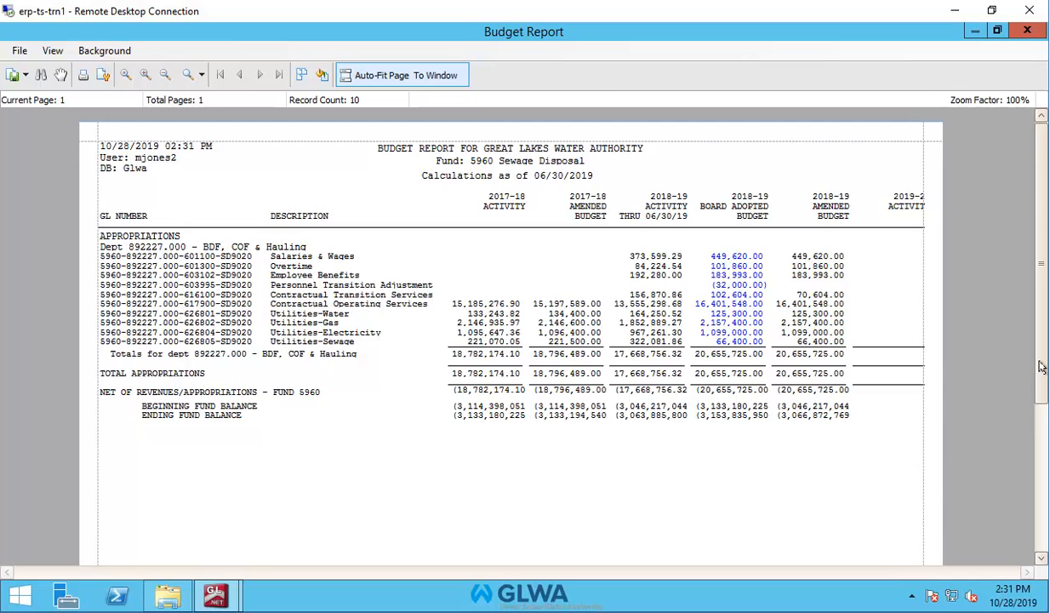
left_click_drag(1042, 366, 1040, 456)
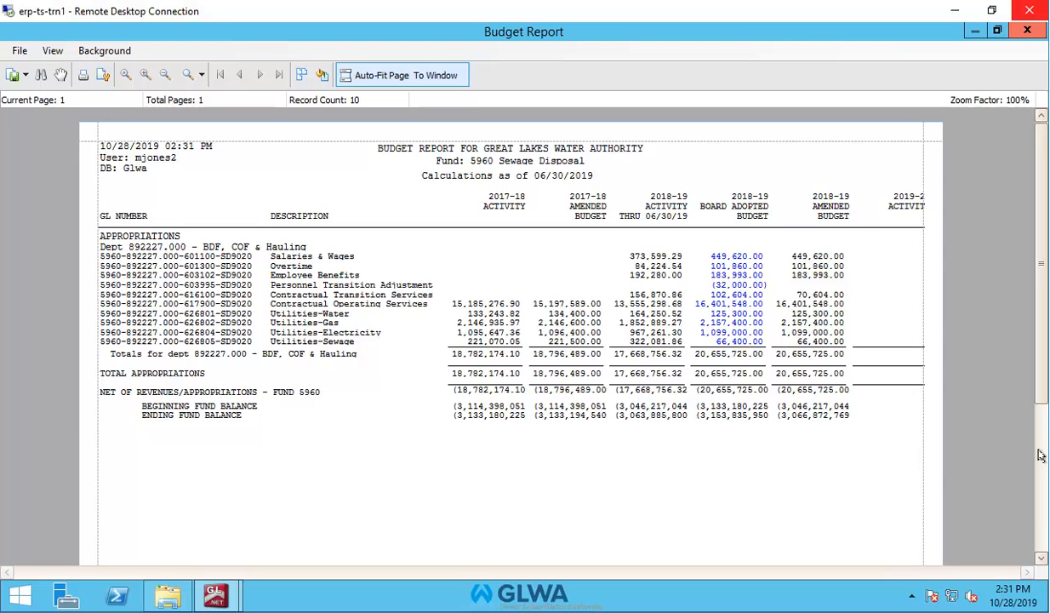
left_click(1026, 30)
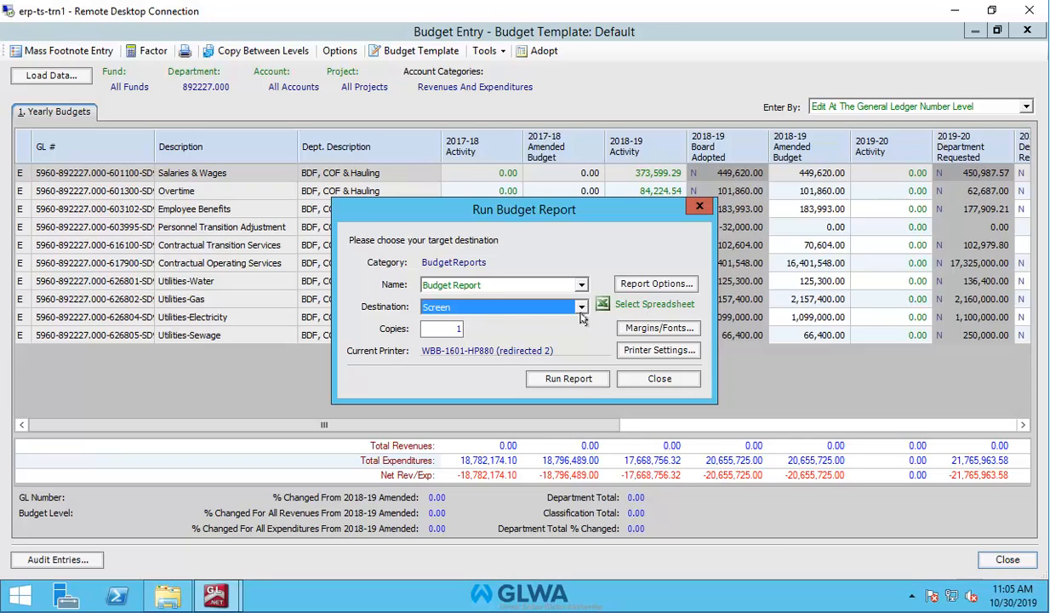
Send the Budget Report to Spreadsheet and run it with footnotes after each account
left_click(583, 308)
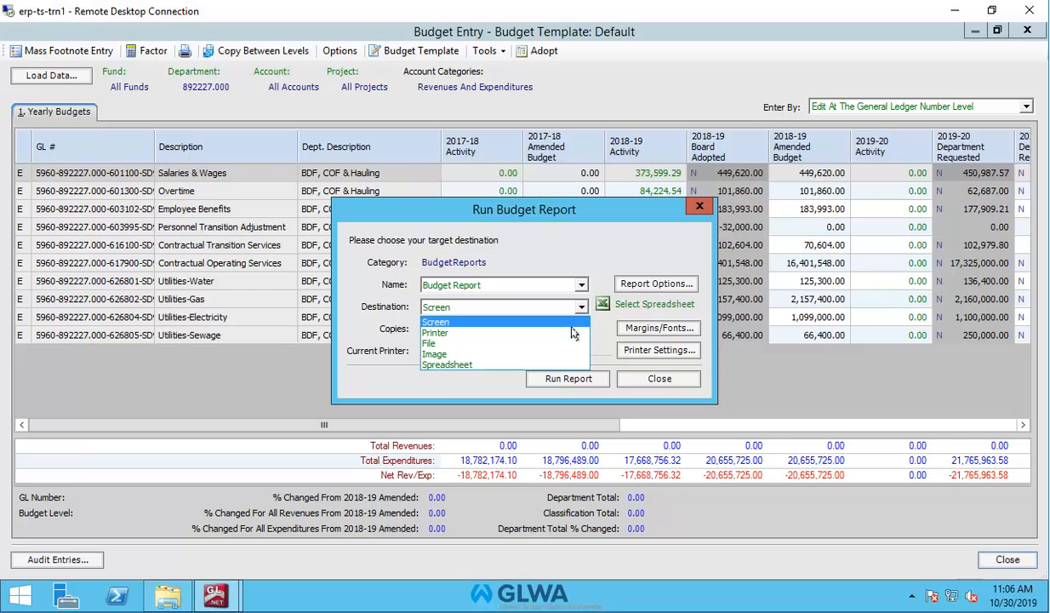
left_click(553, 364)
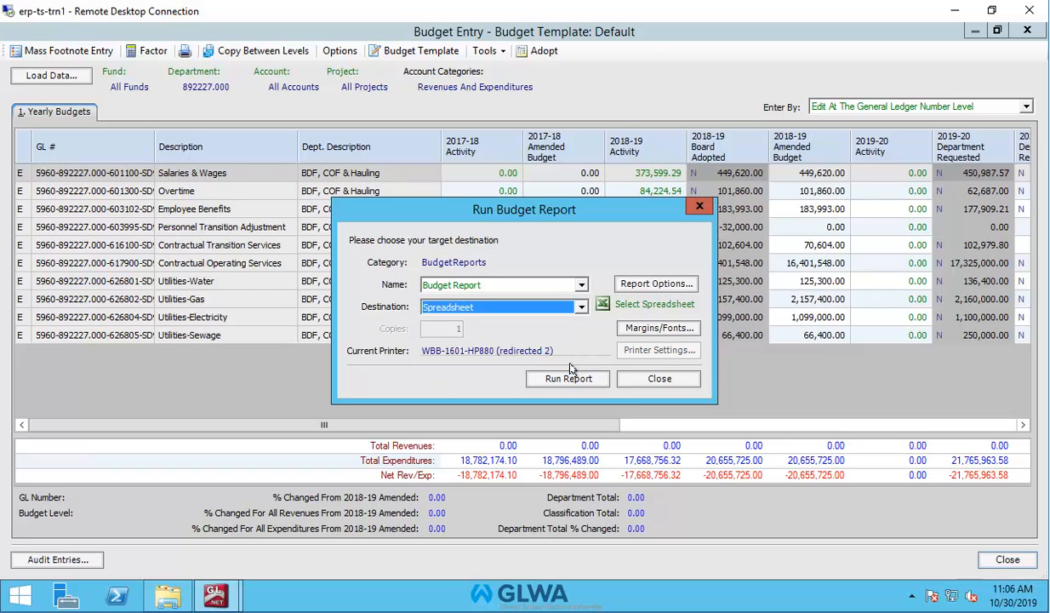
left_click(566, 377)
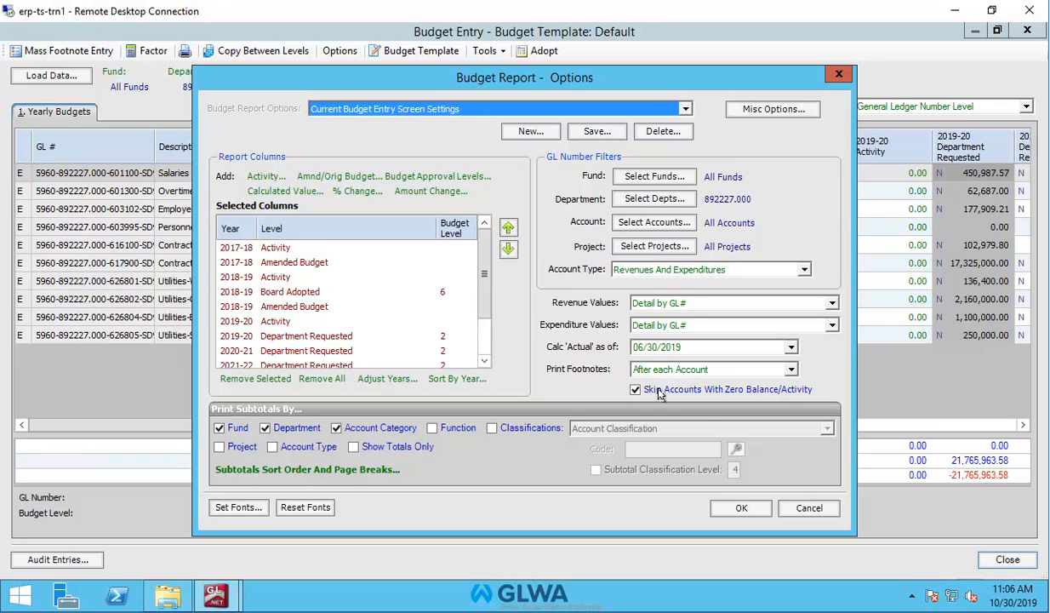
left_click(743, 508)
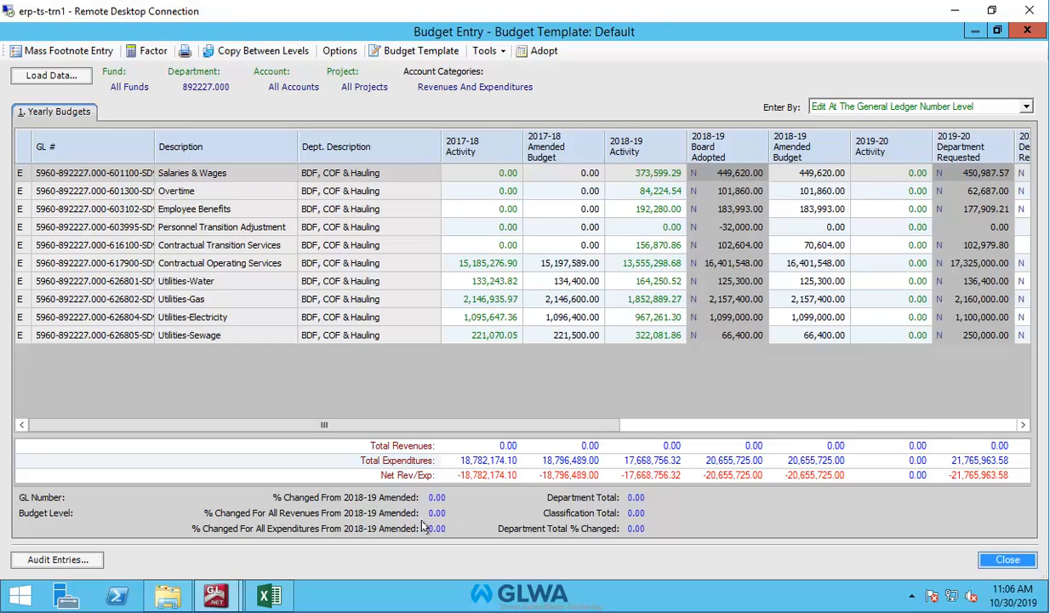
Maximize the exported Book1 workbook and scroll the BudgetReport sheet to review account footnotes
left_click(263, 600)
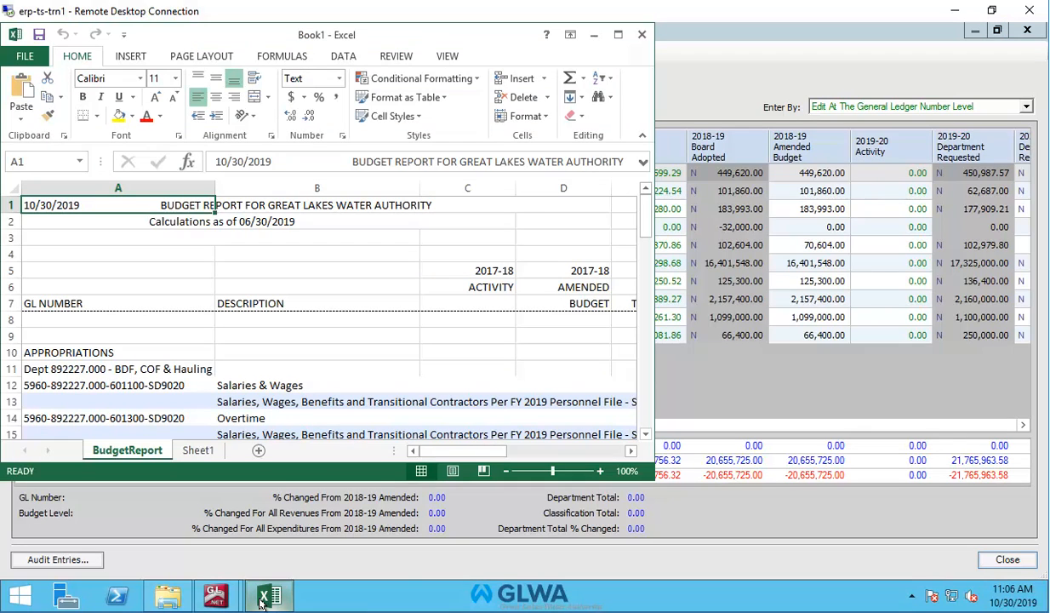
left_click(618, 35)
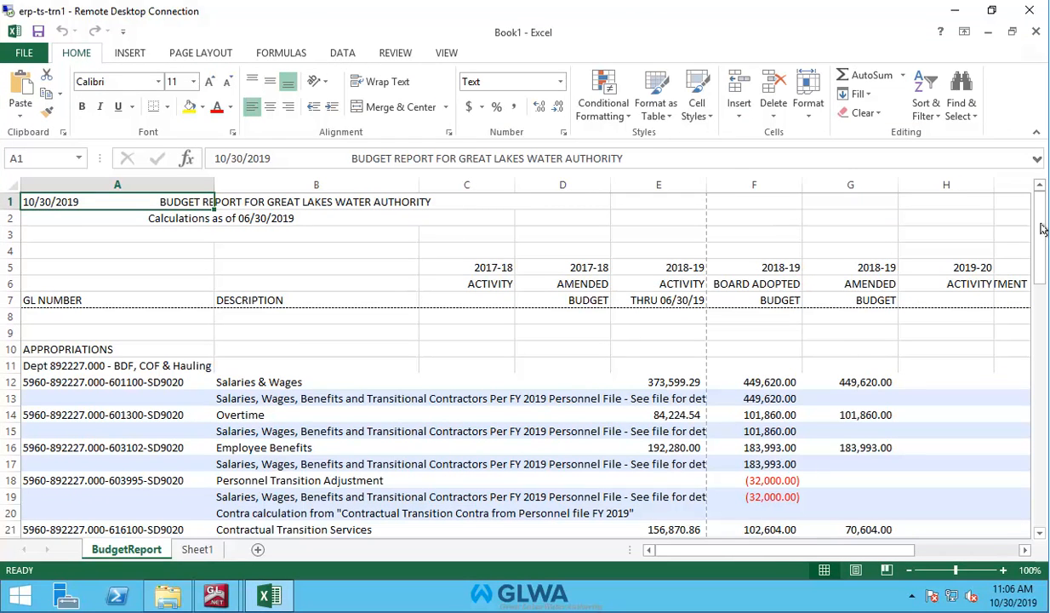
left_click_drag(1043, 228, 1043, 360)
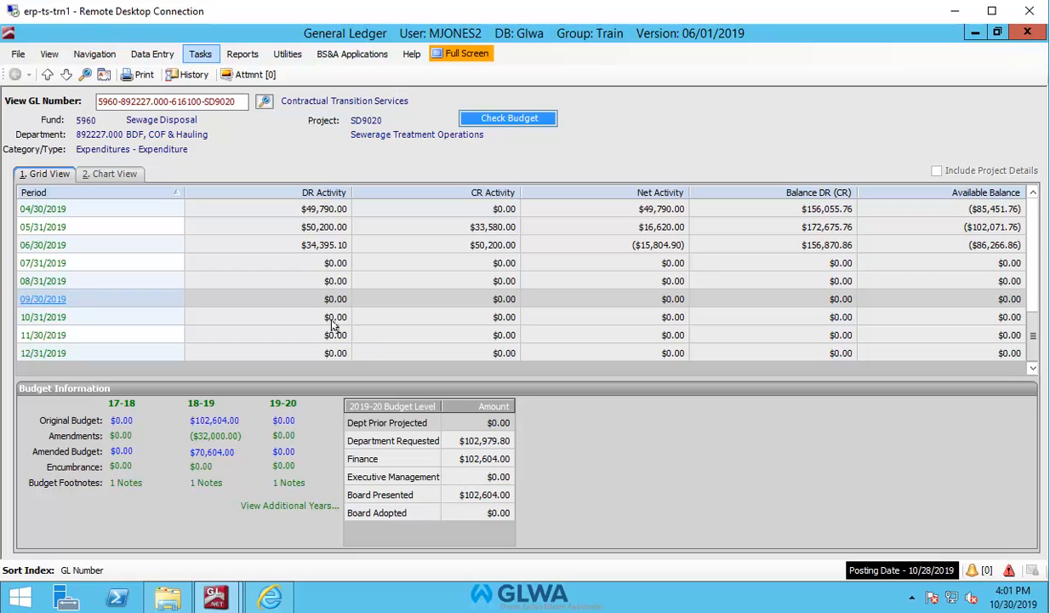
left_click(199, 53)
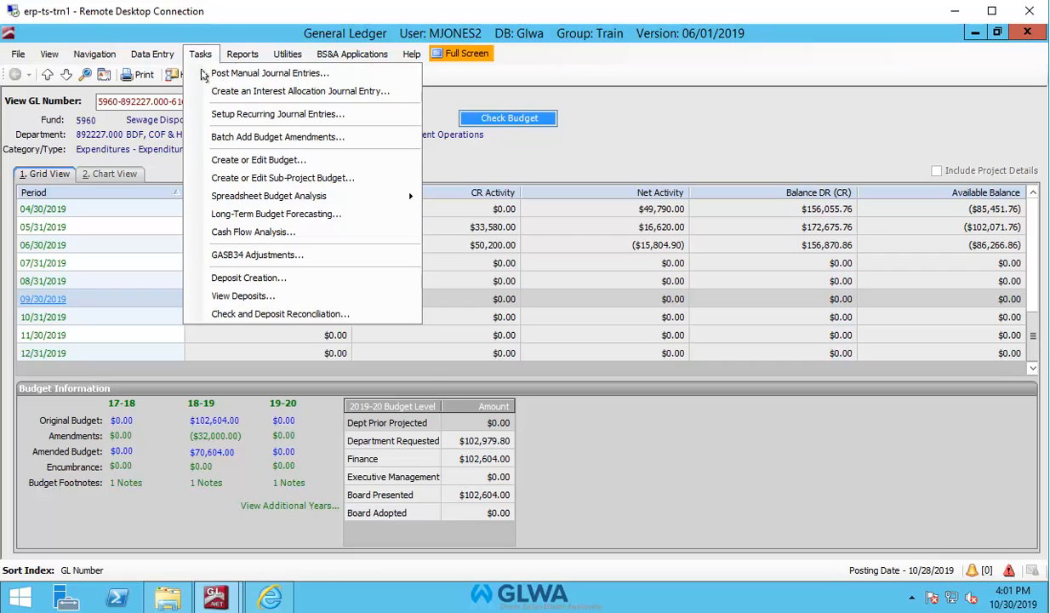
Load department 892227.000's budget rows in Budget Entry and drill into Contractual Operating Services 2018-19 activity
left_click(231, 160)
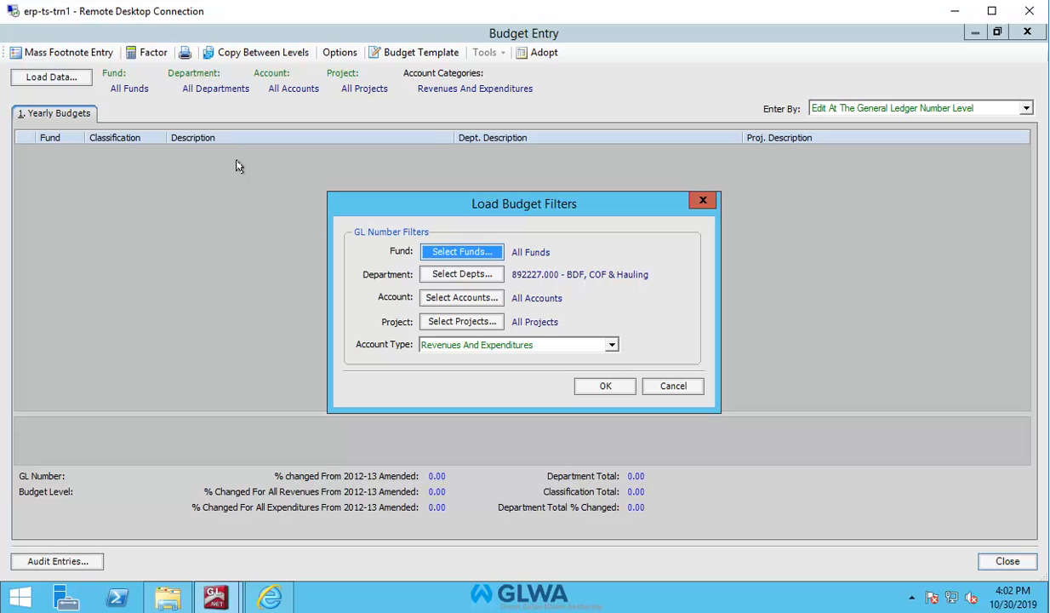
left_click(603, 385)
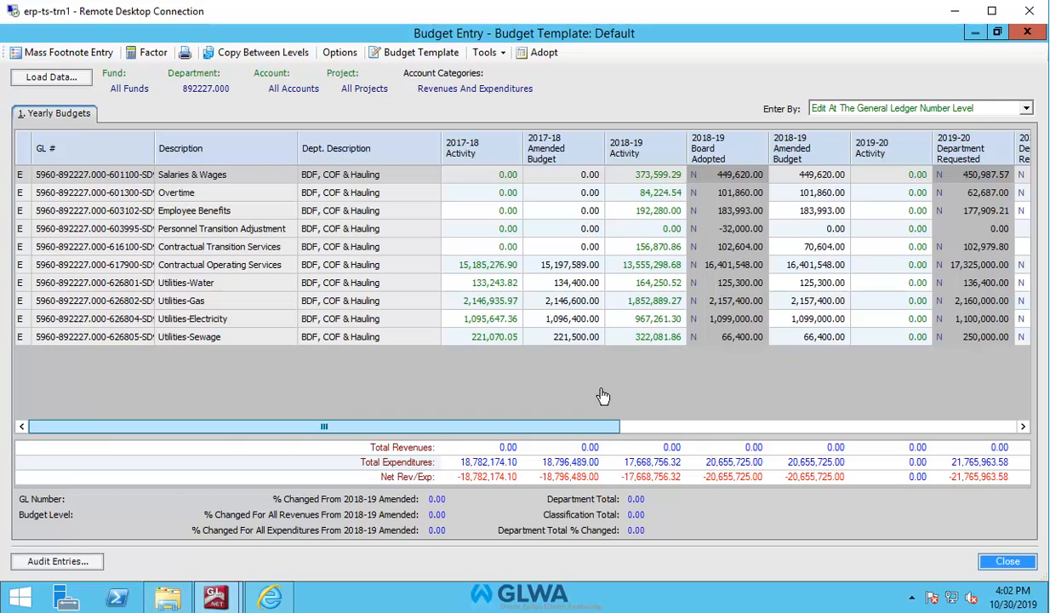
double_click(646, 264)
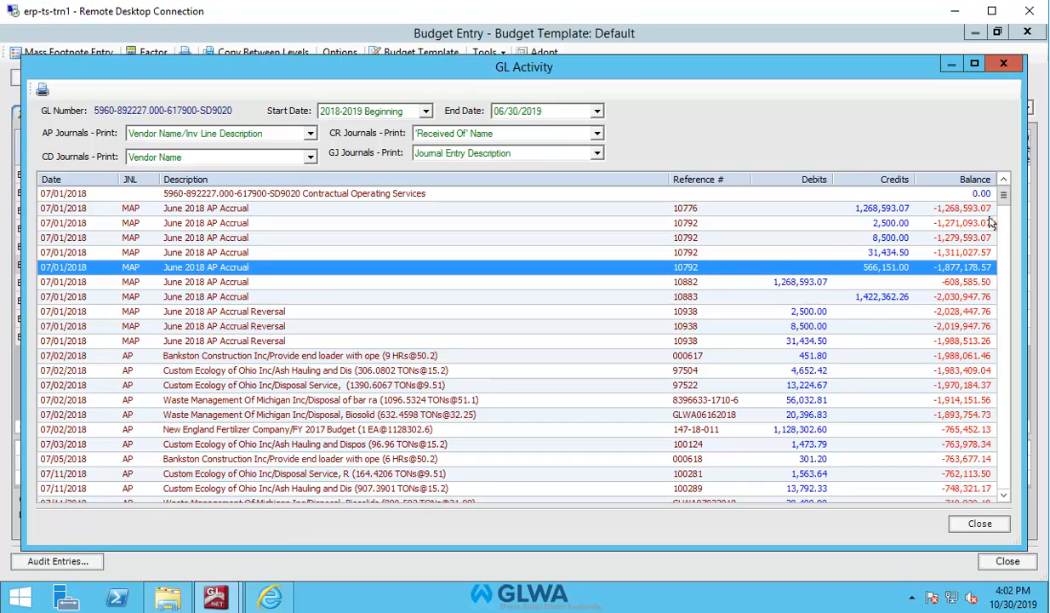
Open the 11/21/2018 hauling transaction from the Contractual Operating Services 2018-19 GL activity
mouse_move(1003, 198)
left_mouse_down()
mouse_move(1006, 279)
mouse_move(1004, 192)
left_mouse_up()
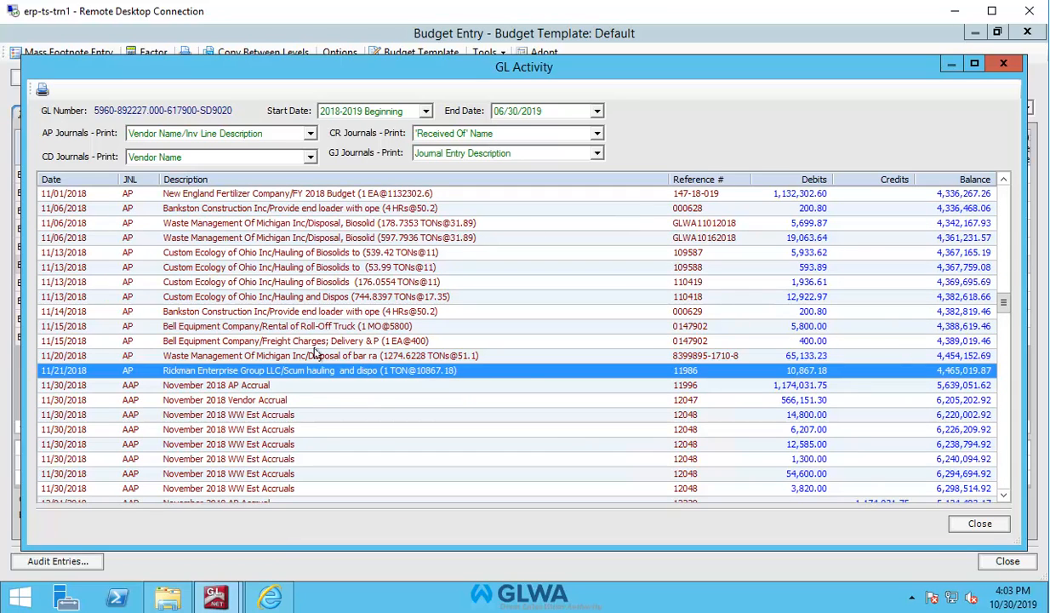
double_click(312, 372)
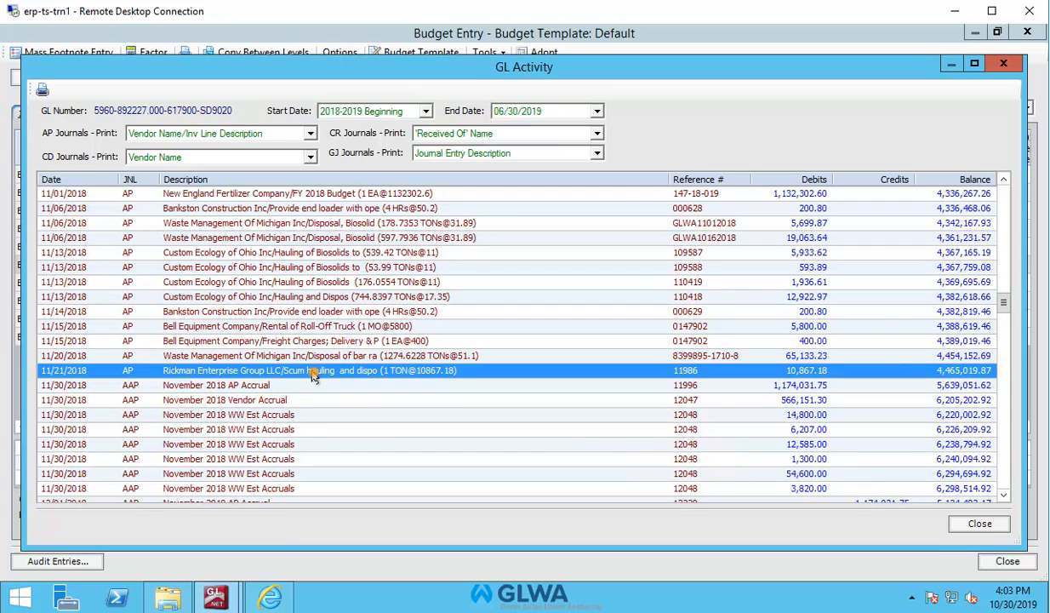